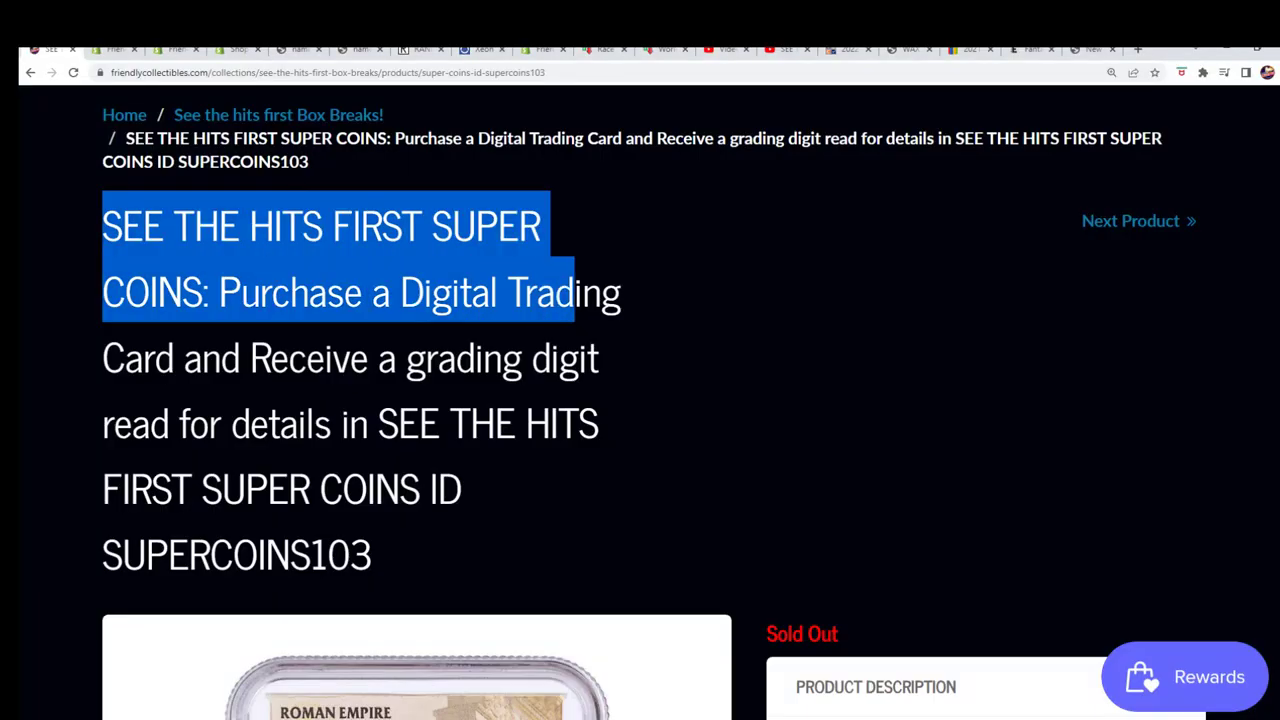
# - Scroll the SUPERCOINS103 page to view the NGC-graded Claudius II coin and its 0–9 break spots
pyautogui.scroll(-5, 477, 360)
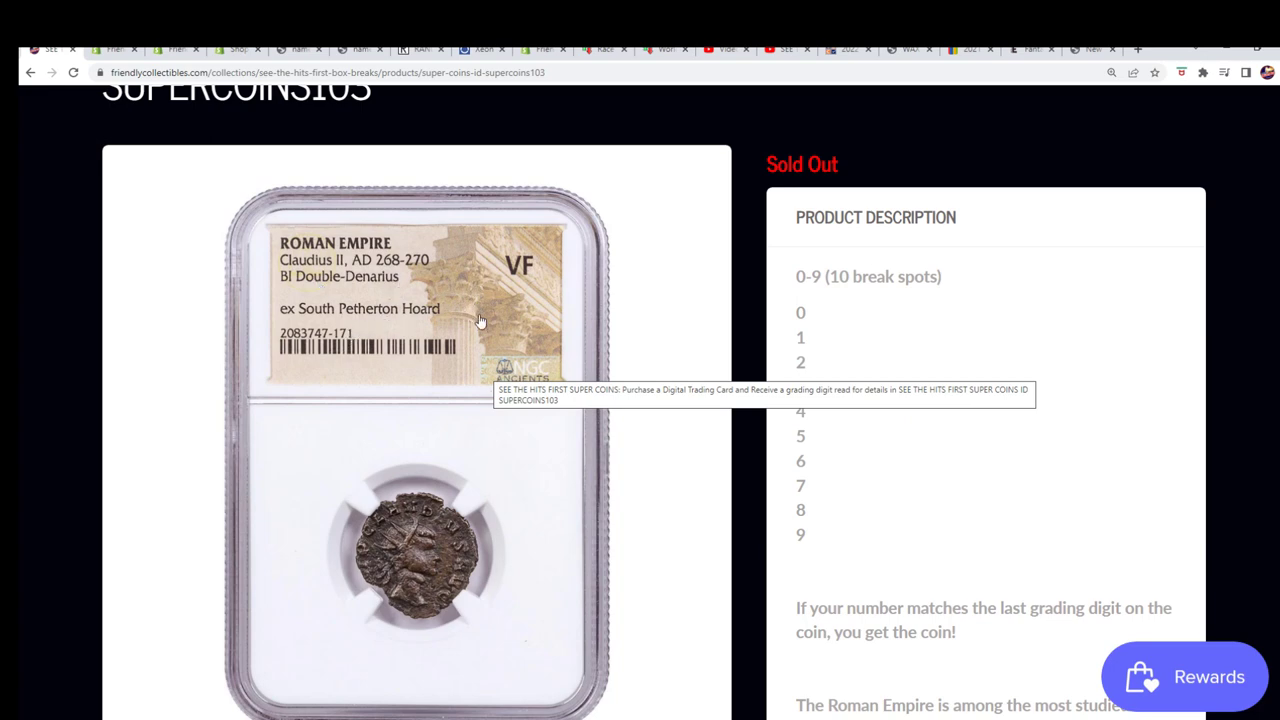
pyautogui.scroll(-1, 419, 364)
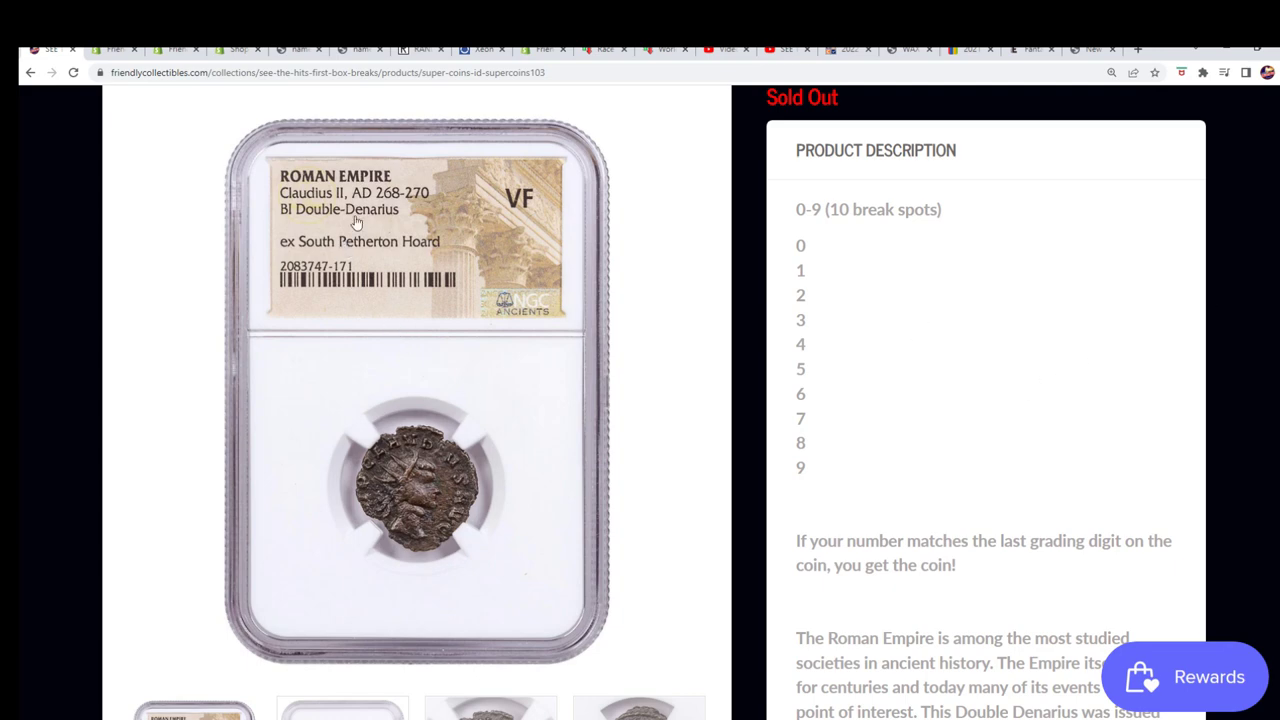
pyautogui.scroll(1, 392, 206)
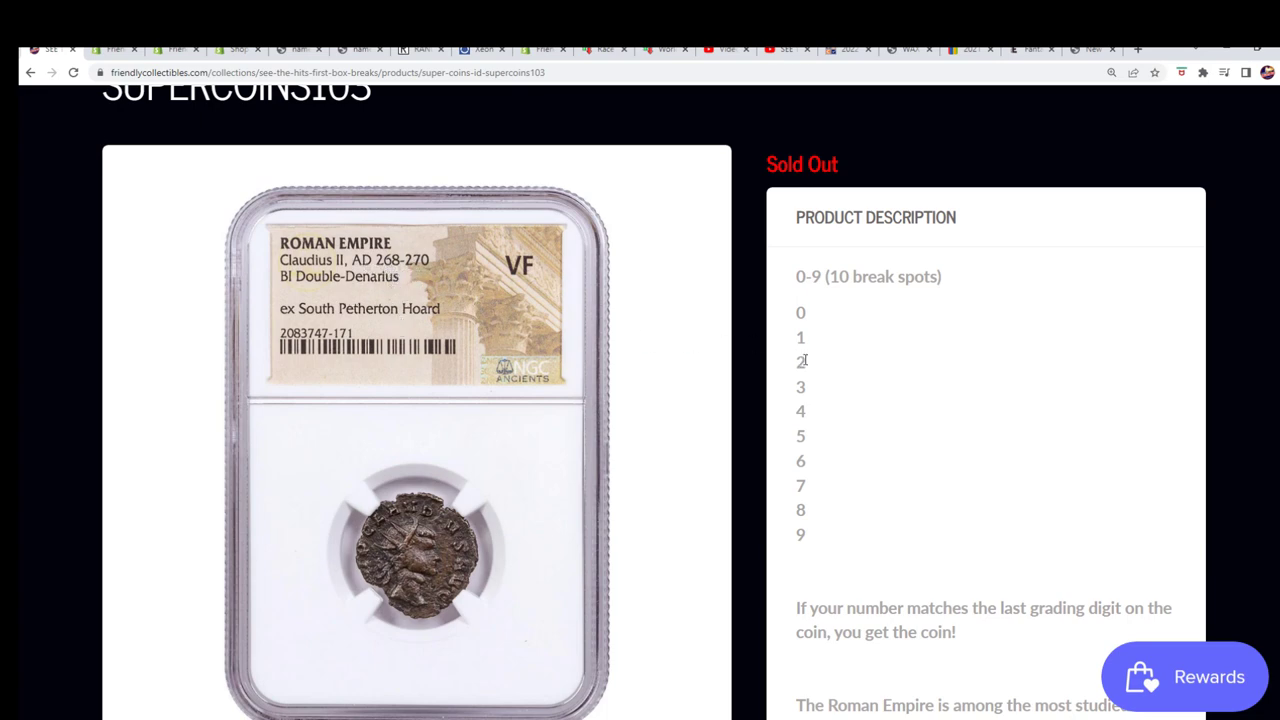
# - Position the break-list notes window over the coin image
pyautogui.click(1196, 258)
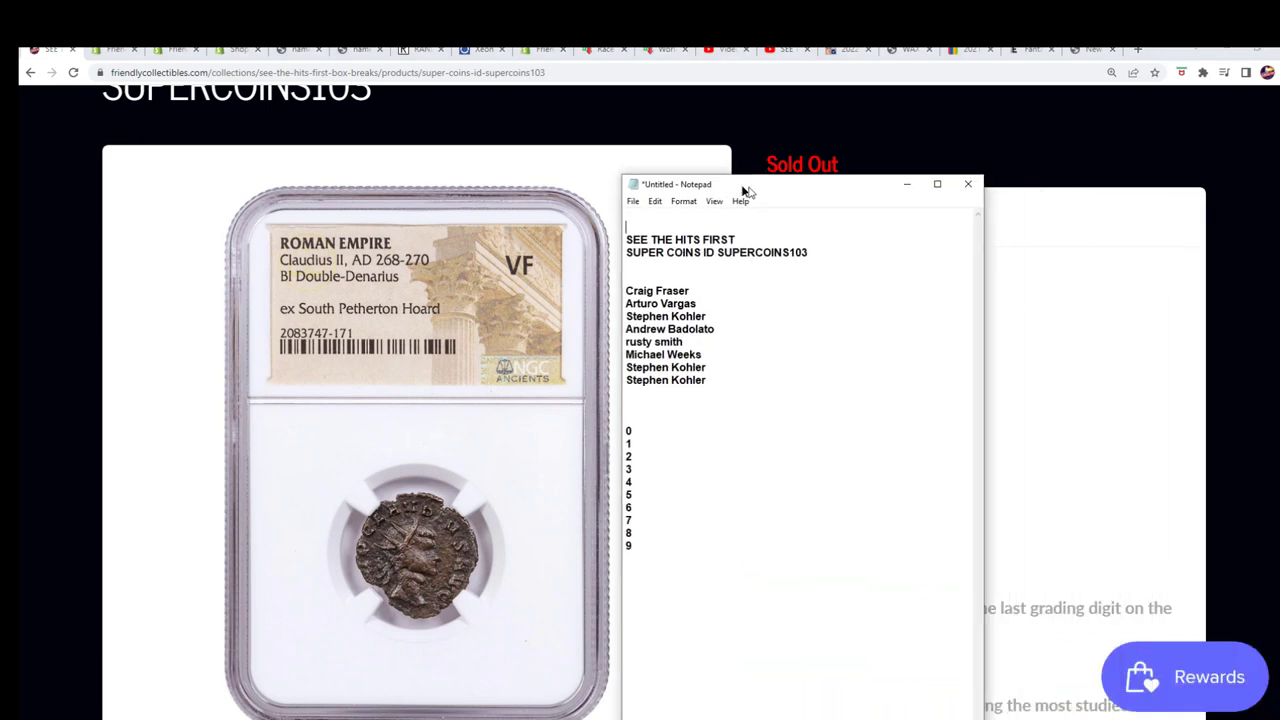
pyautogui.moveTo(751, 189)
pyautogui.mouseDown()
pyautogui.moveTo(508, 143)
pyautogui.moveTo(152, 167)
pyautogui.moveTo(326, 179)
pyautogui.mouseUp()
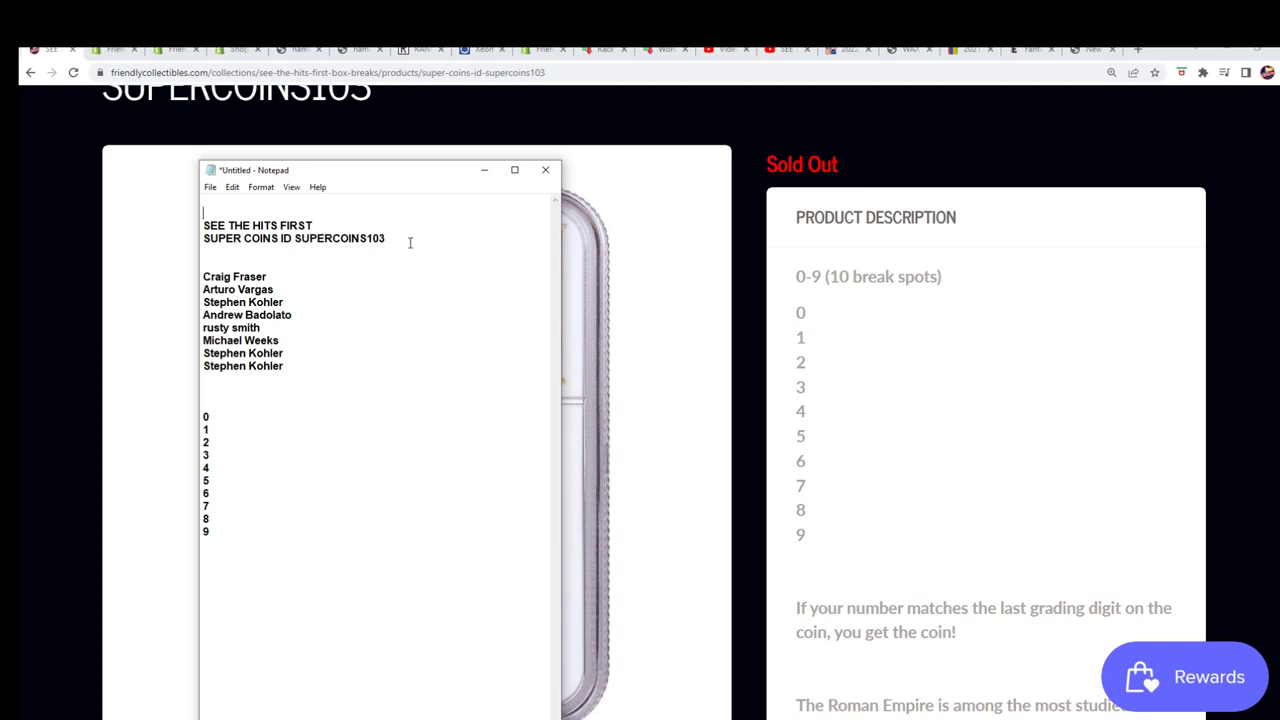
pyautogui.moveTo(362, 180); pyautogui.dragTo(386, 182)
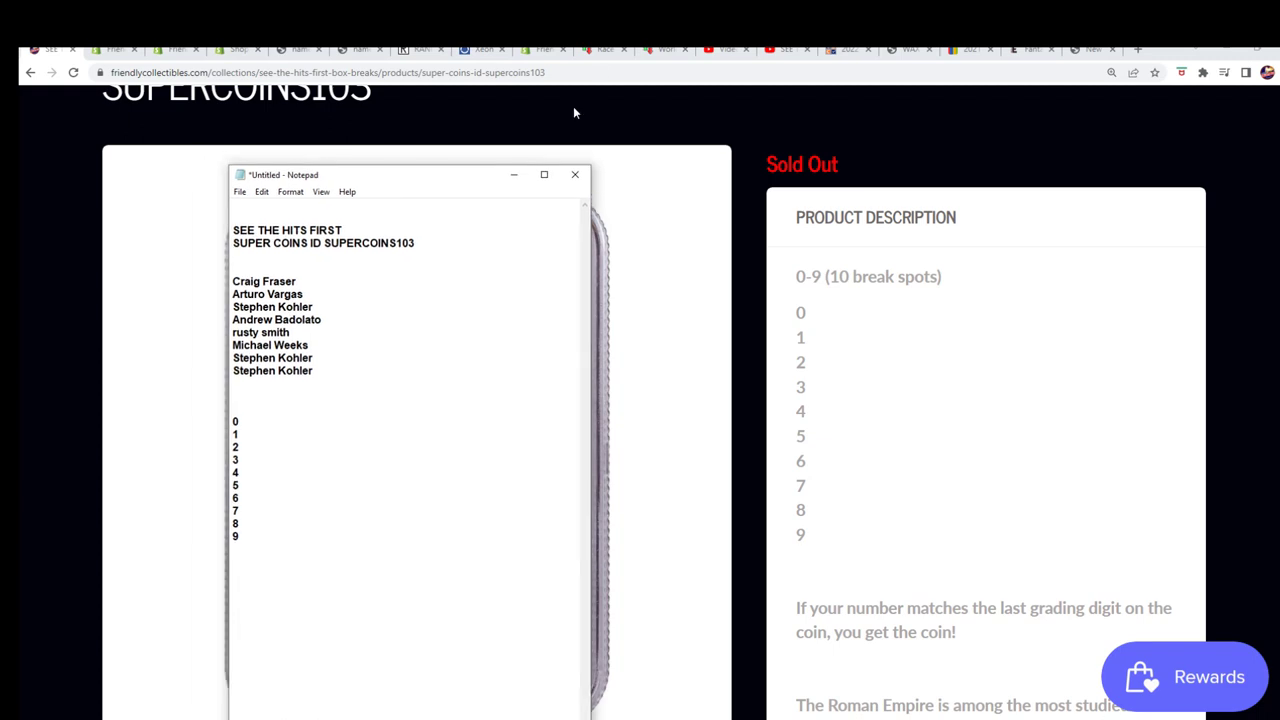
# - Confirm the four names, shuffle the race characters twice, and show the race full screen
pyautogui.click(663, 50)
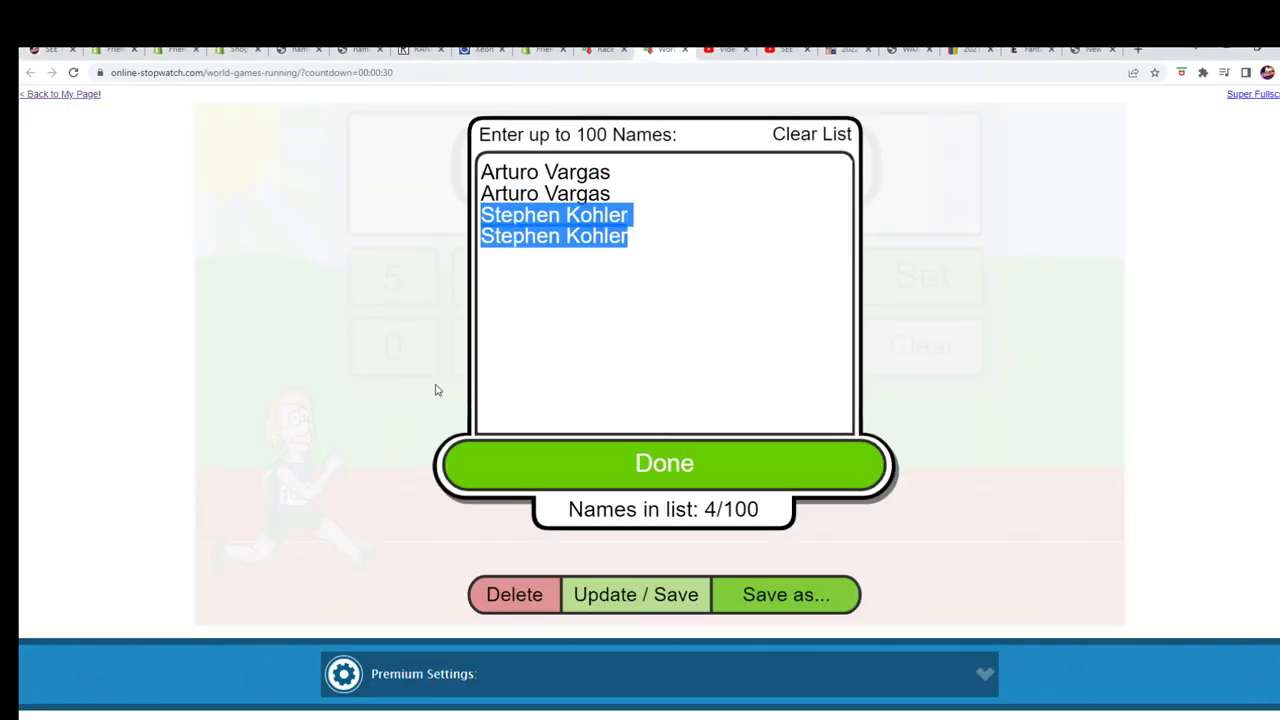
pyautogui.click(660, 468)
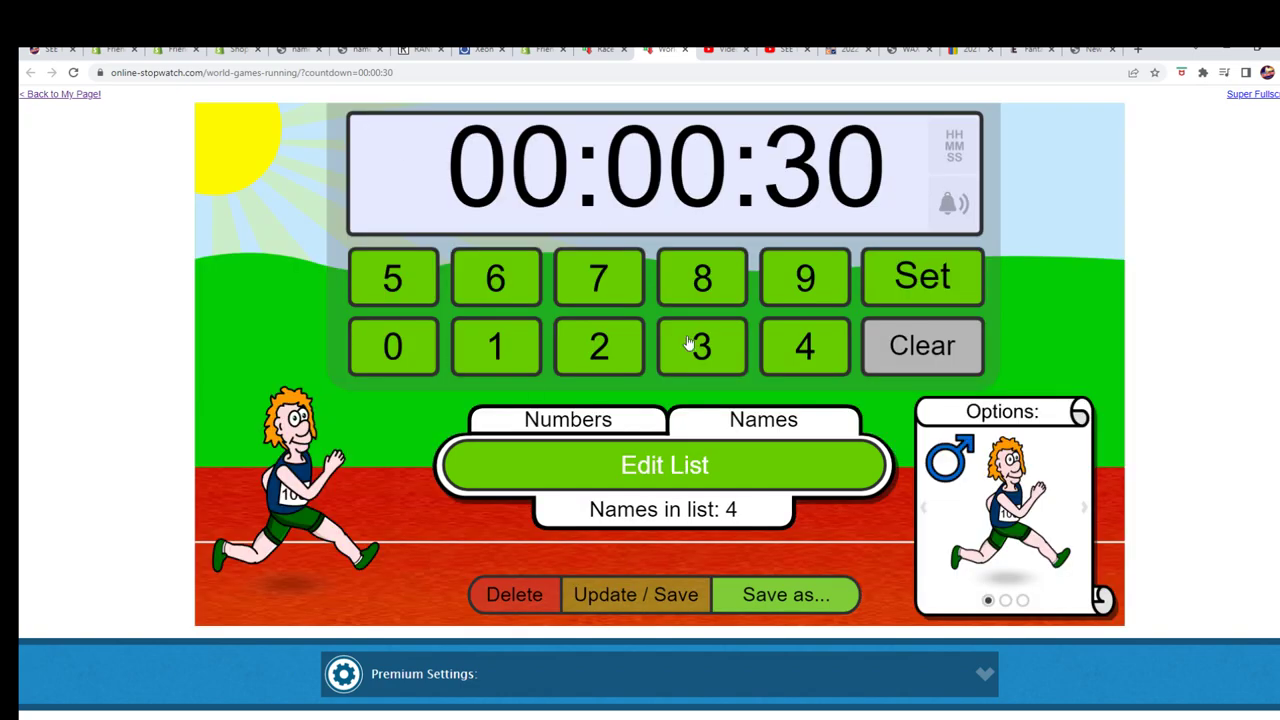
pyautogui.click(910, 274)
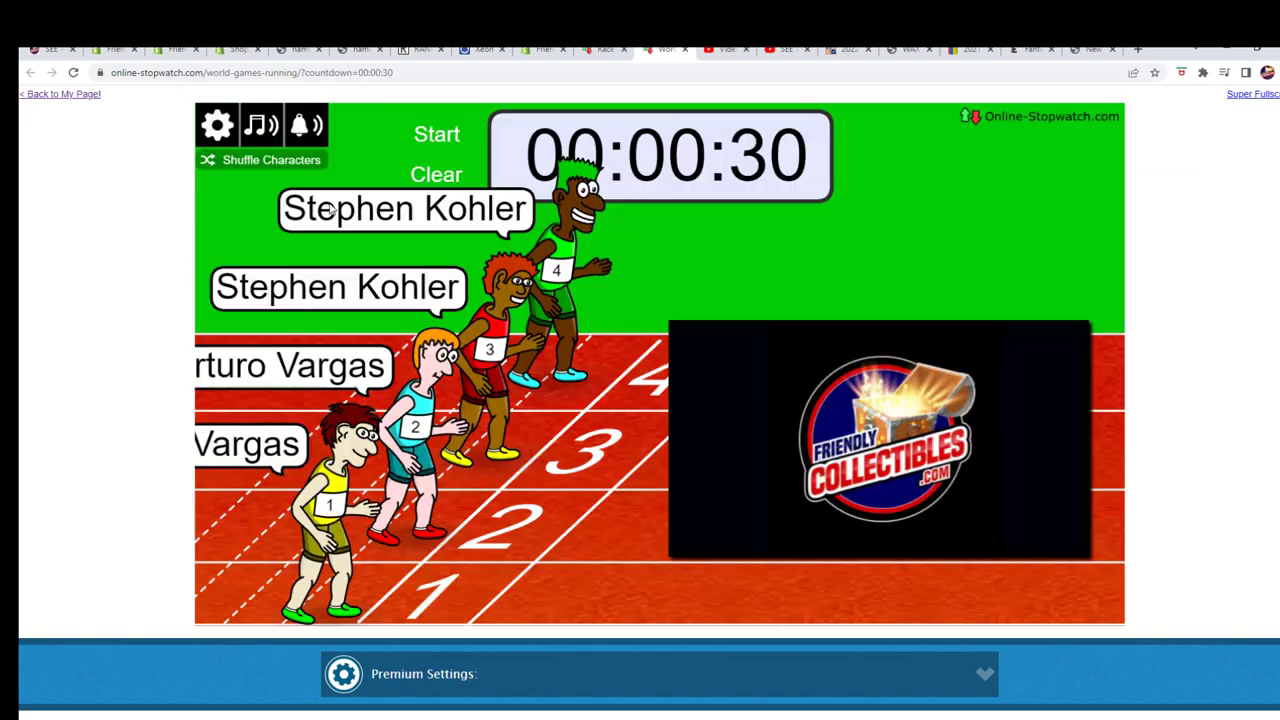
pyautogui.click(236, 166)
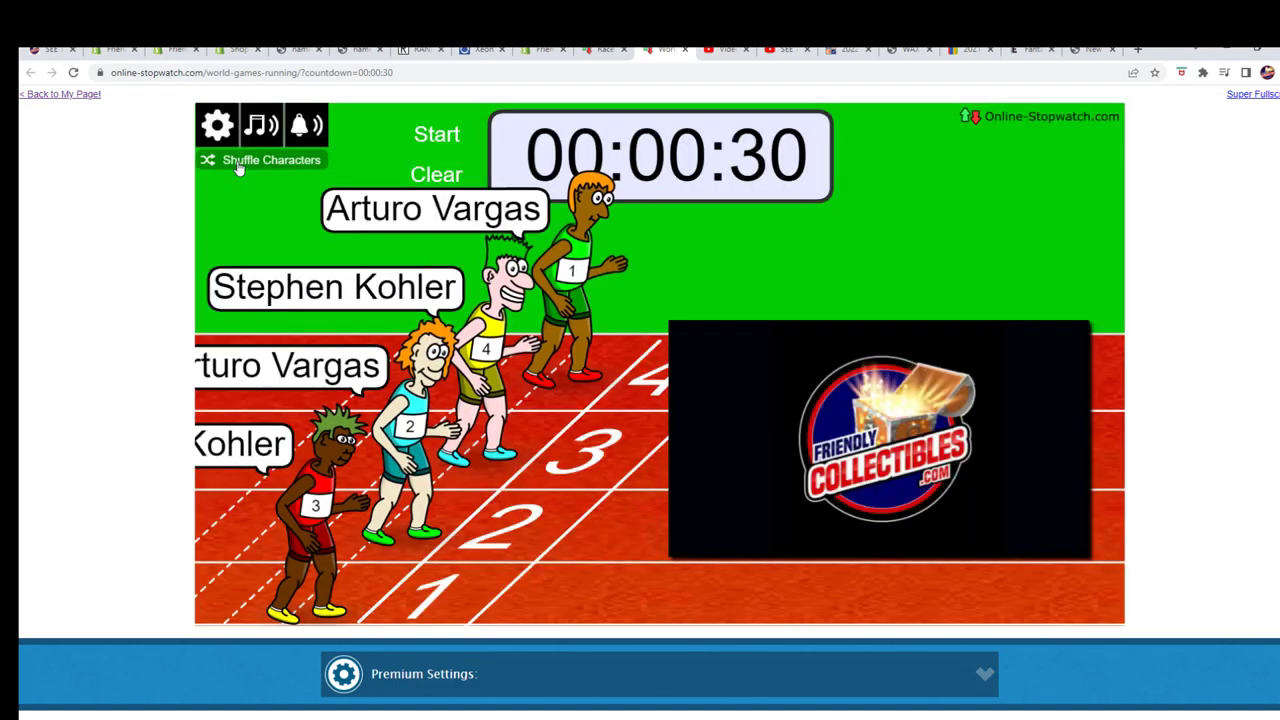
pyautogui.click(238, 168)
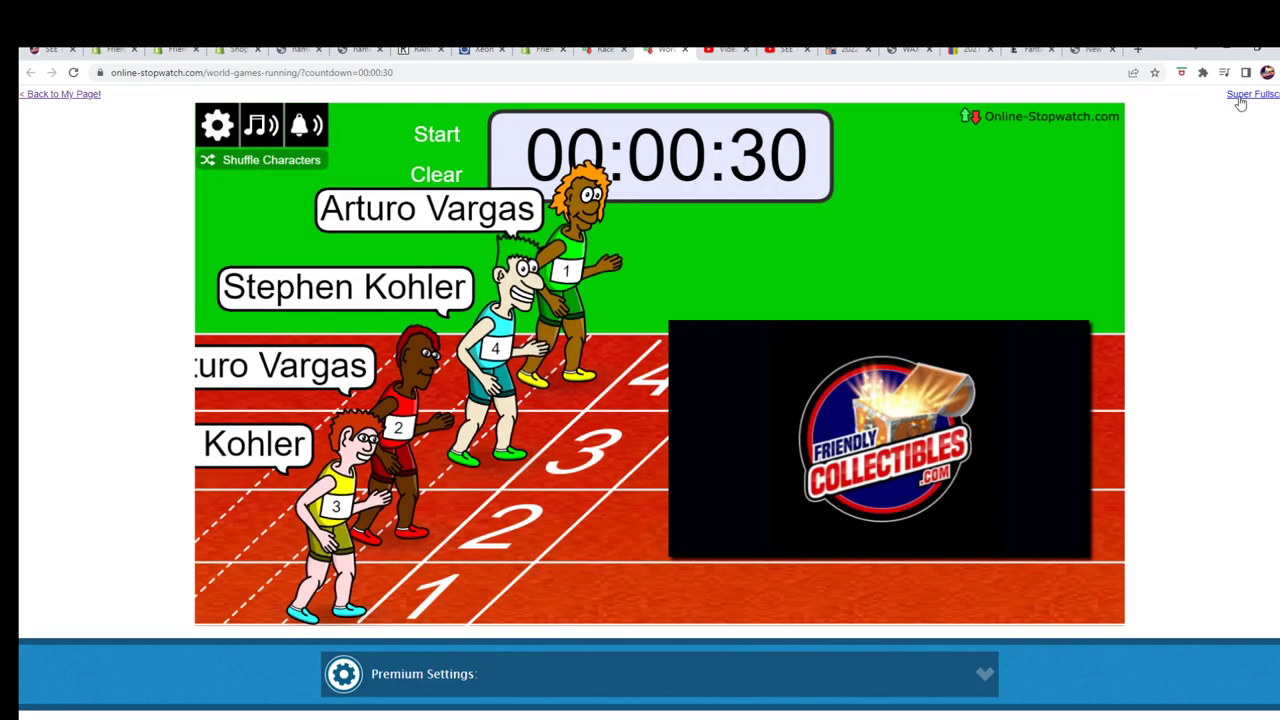
pyautogui.click(1240, 96)
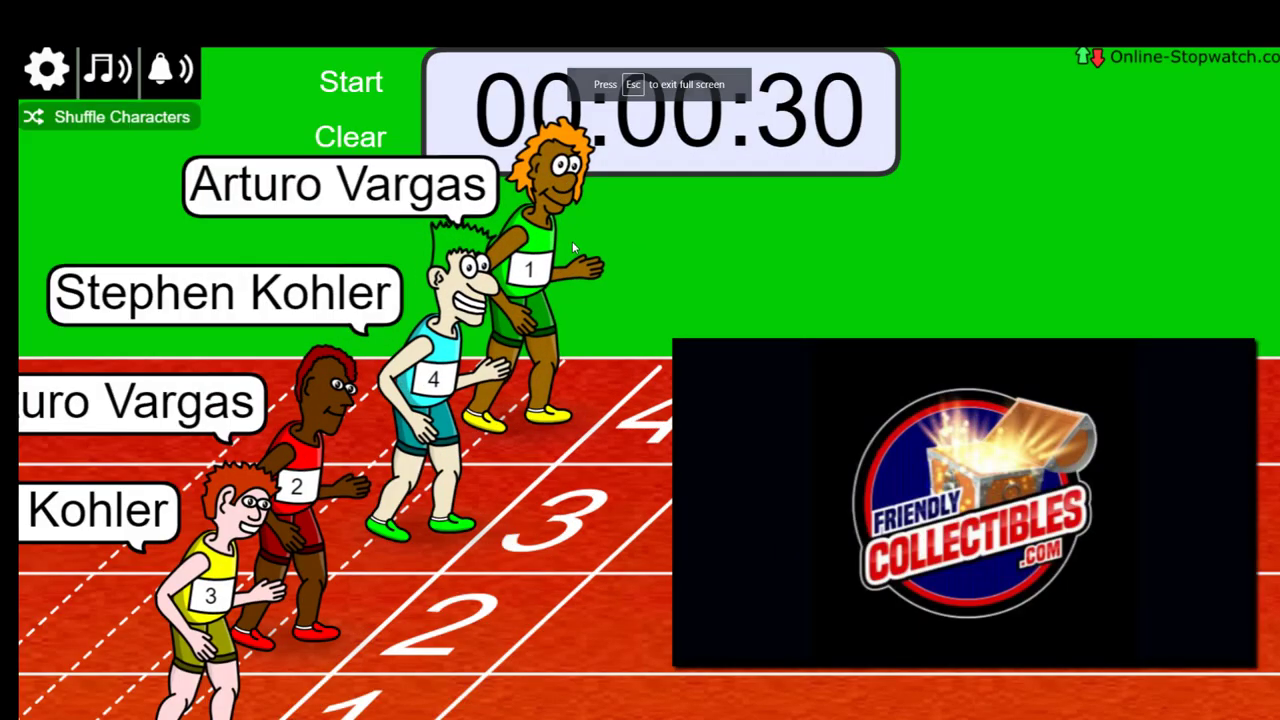
# - Start the 00:00:30 race countdown and let it finish with all four runners ranked
pyautogui.click(355, 88)
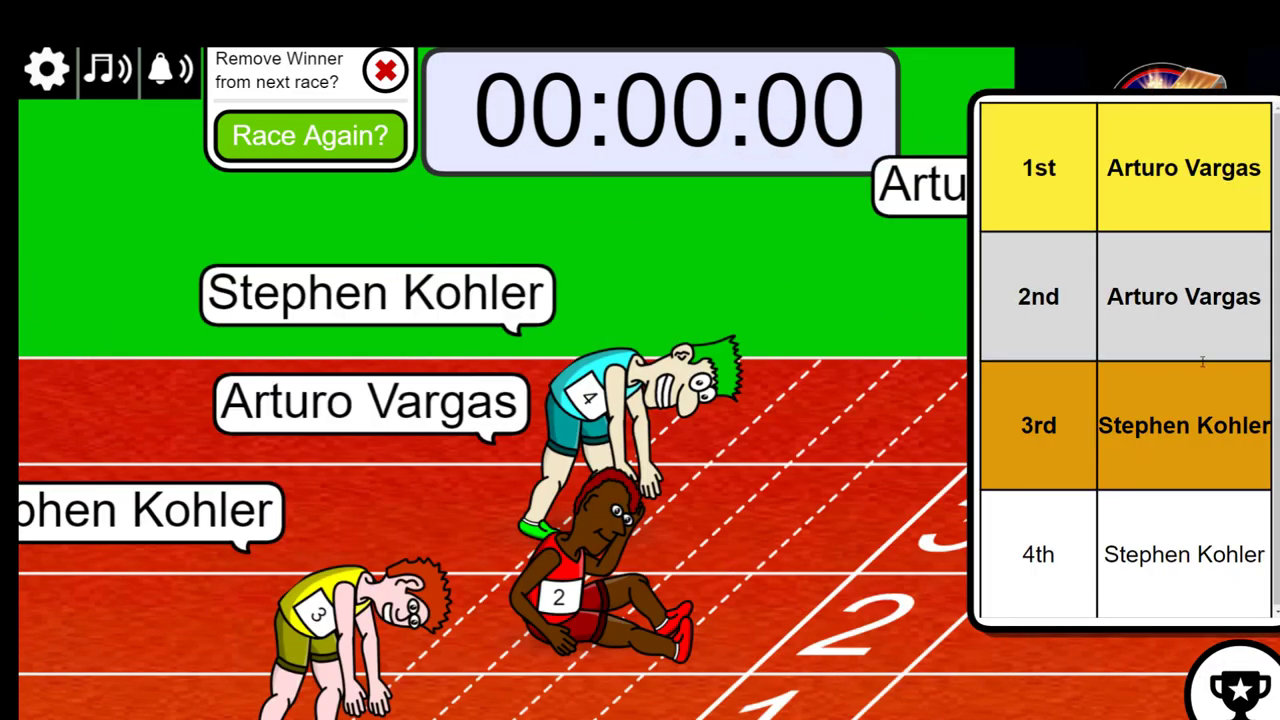
# - Copy the 1st-place winner's name from the results table
pyautogui.moveTo(1106, 174); pyautogui.dragTo(1266, 186)
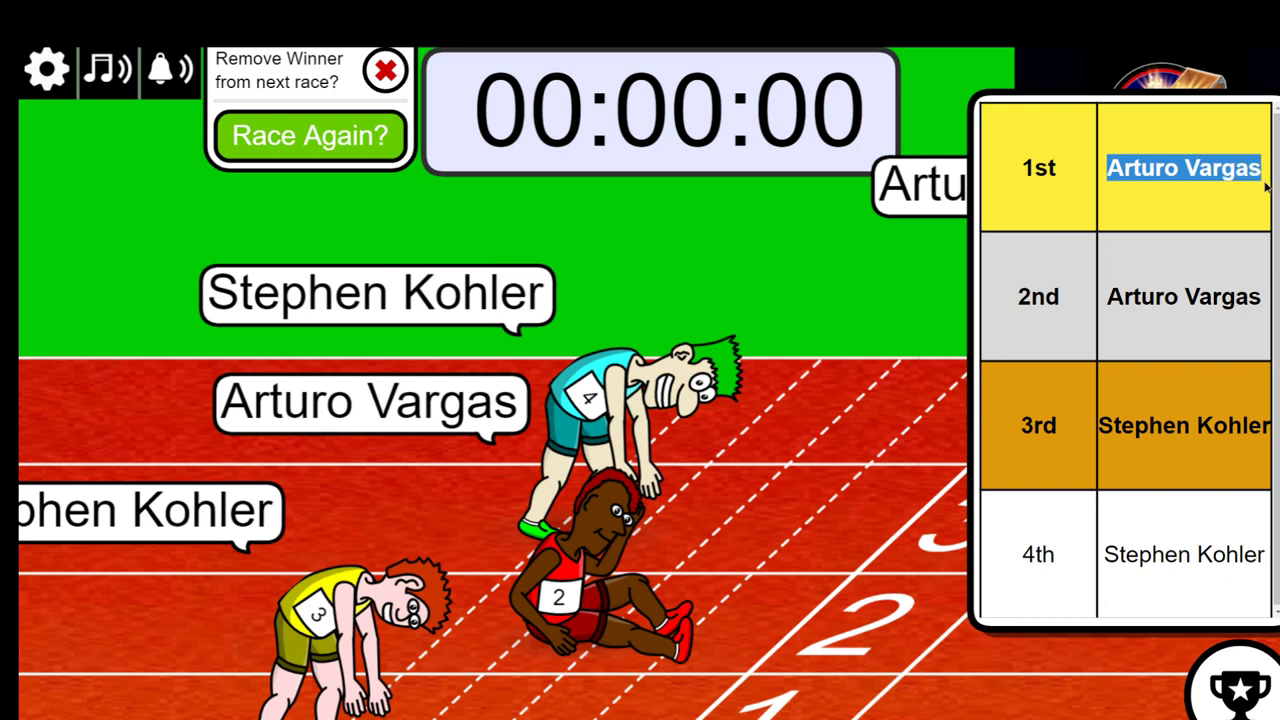
pyautogui.rightClick(1218, 168)
pyautogui.click(1176, 183)
# - Paste the winner's name on two new lines below the Notepad participant list
pyautogui.hotkey('alt', 'Tab')
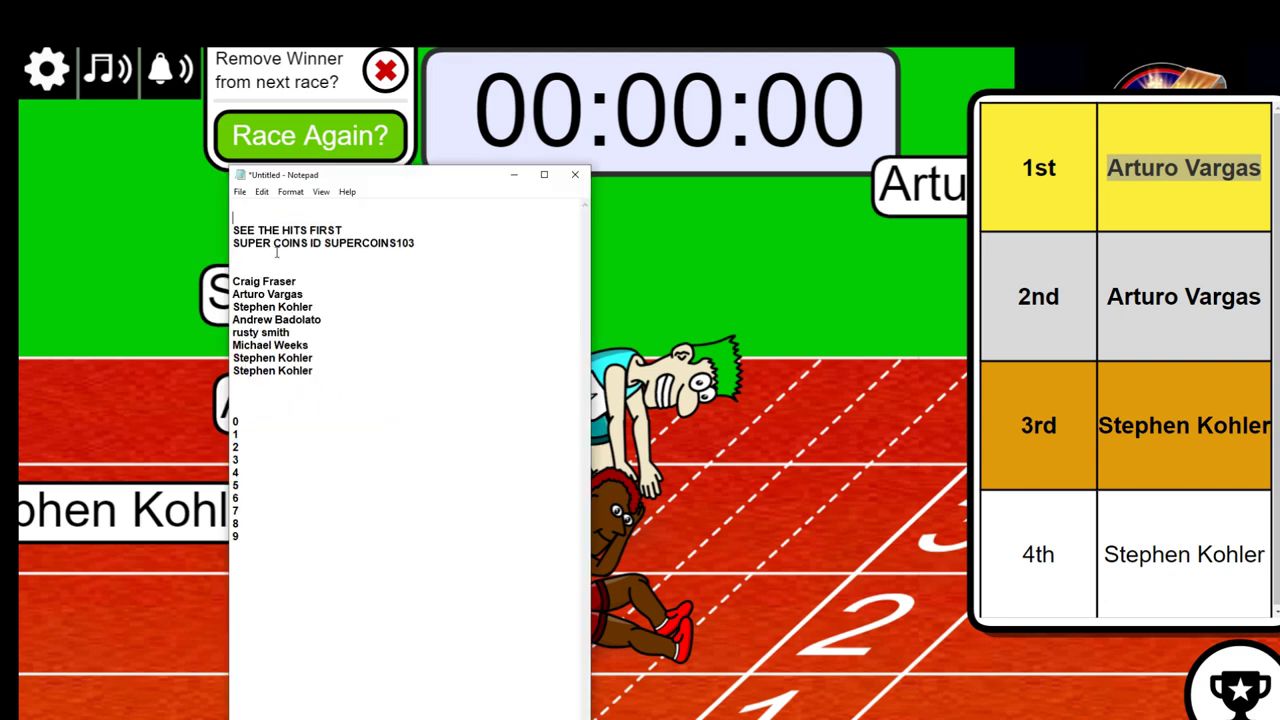
pyautogui.moveTo(431, 243); pyautogui.dragTo(339, 243)
pyautogui.click(323, 377)
pyautogui.press('Return')
pyautogui.hotkey('ctrl', 'v')
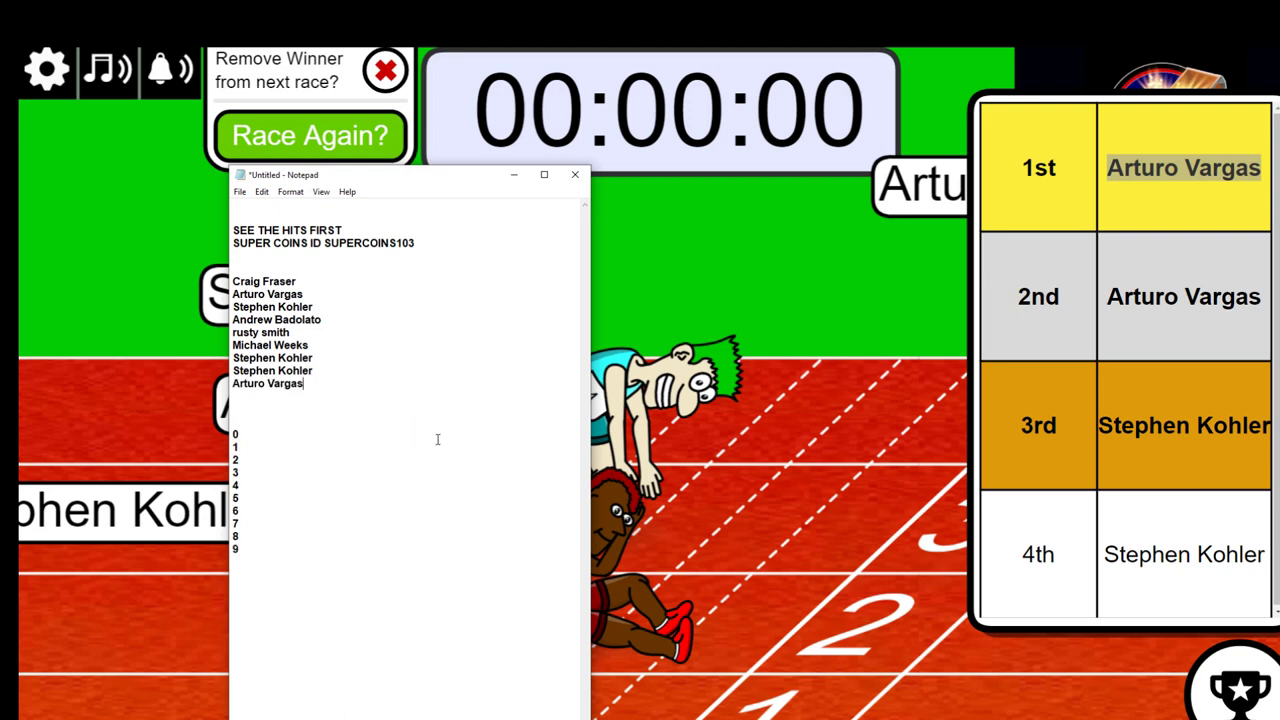
pyautogui.press('Return')
pyautogui.hotkey('ctrl', 'v')
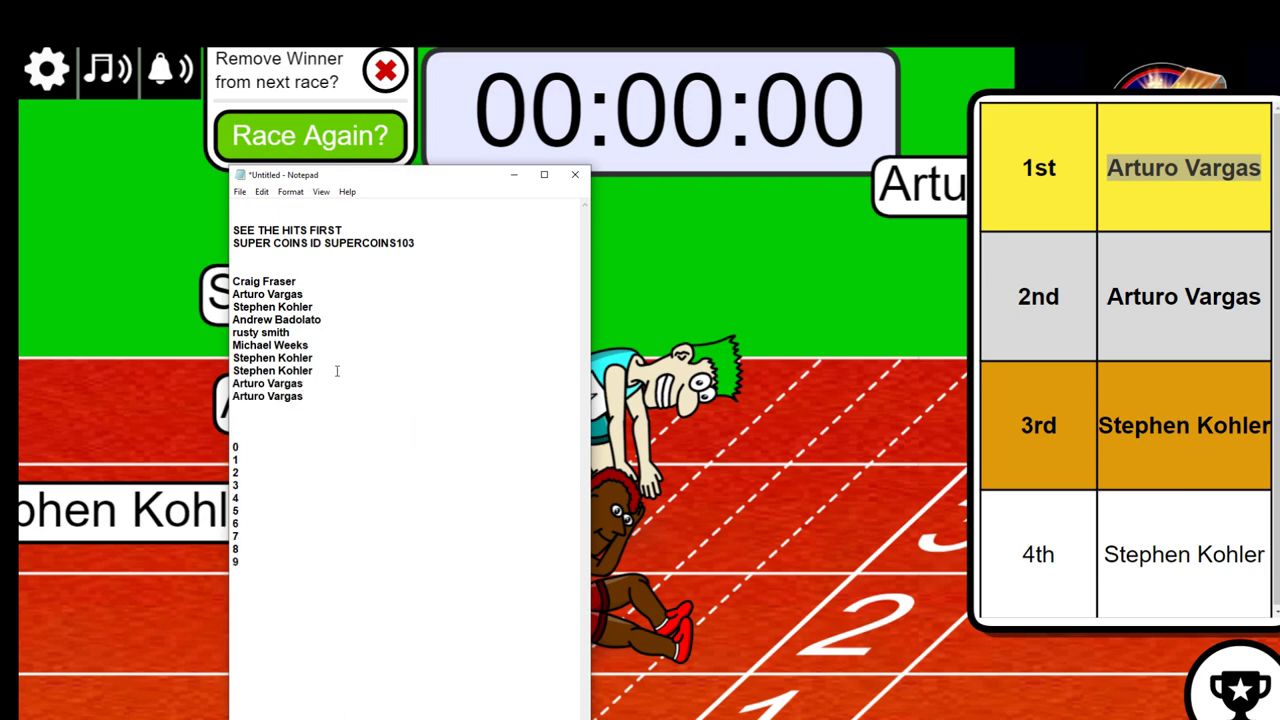
# - Copy the whole participant name list and return to the coin page
pyautogui.moveTo(304, 397)
pyautogui.mouseDown()
pyautogui.moveTo(250, 384)
pyautogui.moveTo(240, 282)
pyautogui.mouseUp()
pyautogui.rightClick(274, 291)
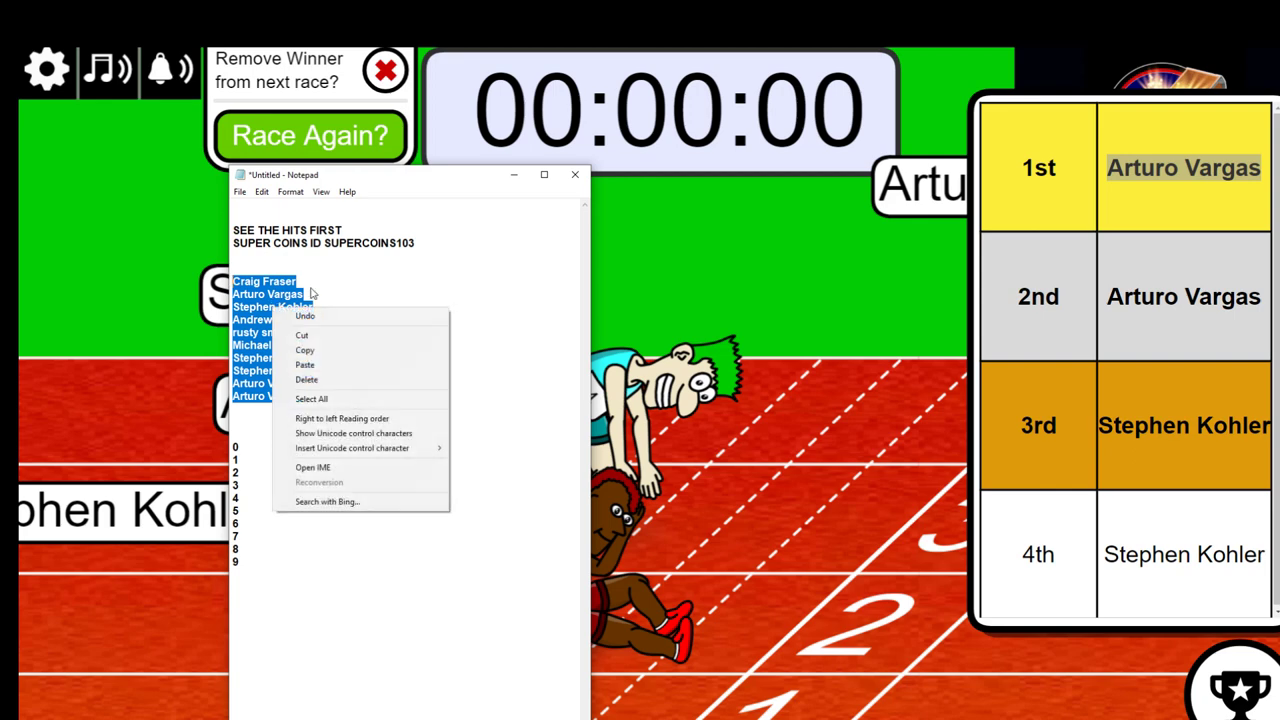
pyautogui.click(300, 348)
pyautogui.click(660, 86)
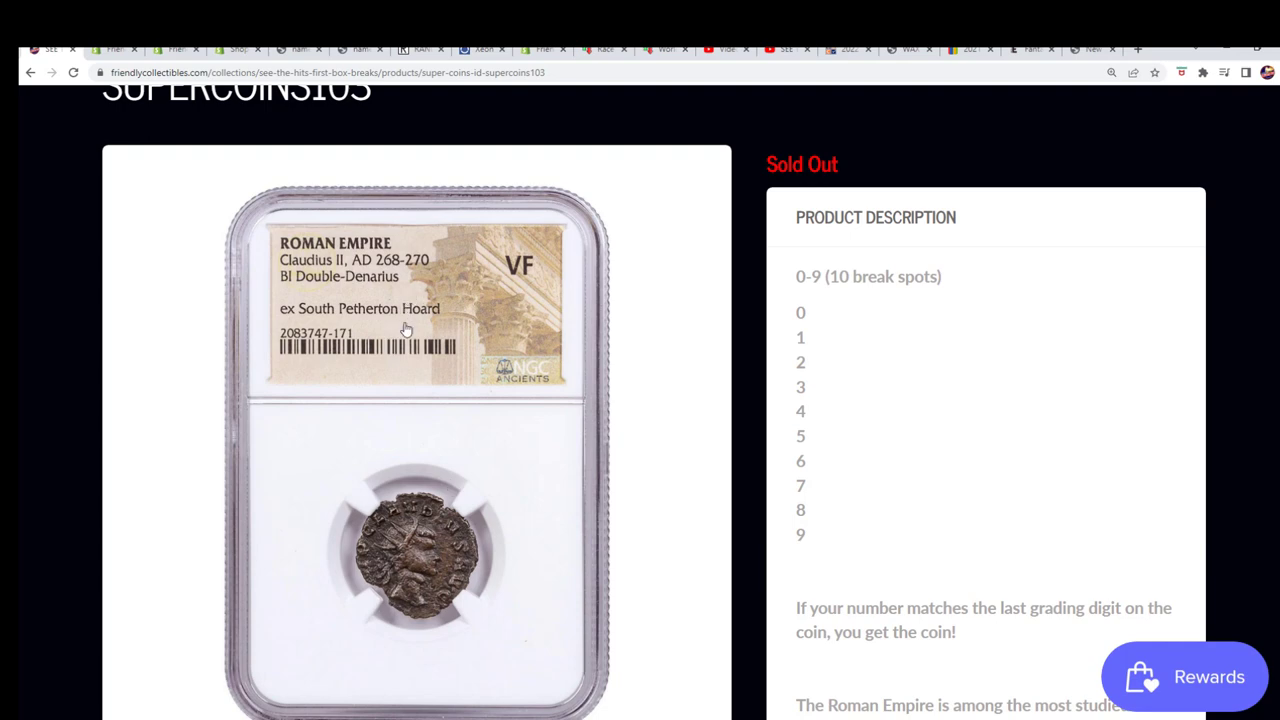
# - Highlight the 0–9 break spot numbers and the last grading digit rule
pyautogui.scroll(-1, 870, 300)
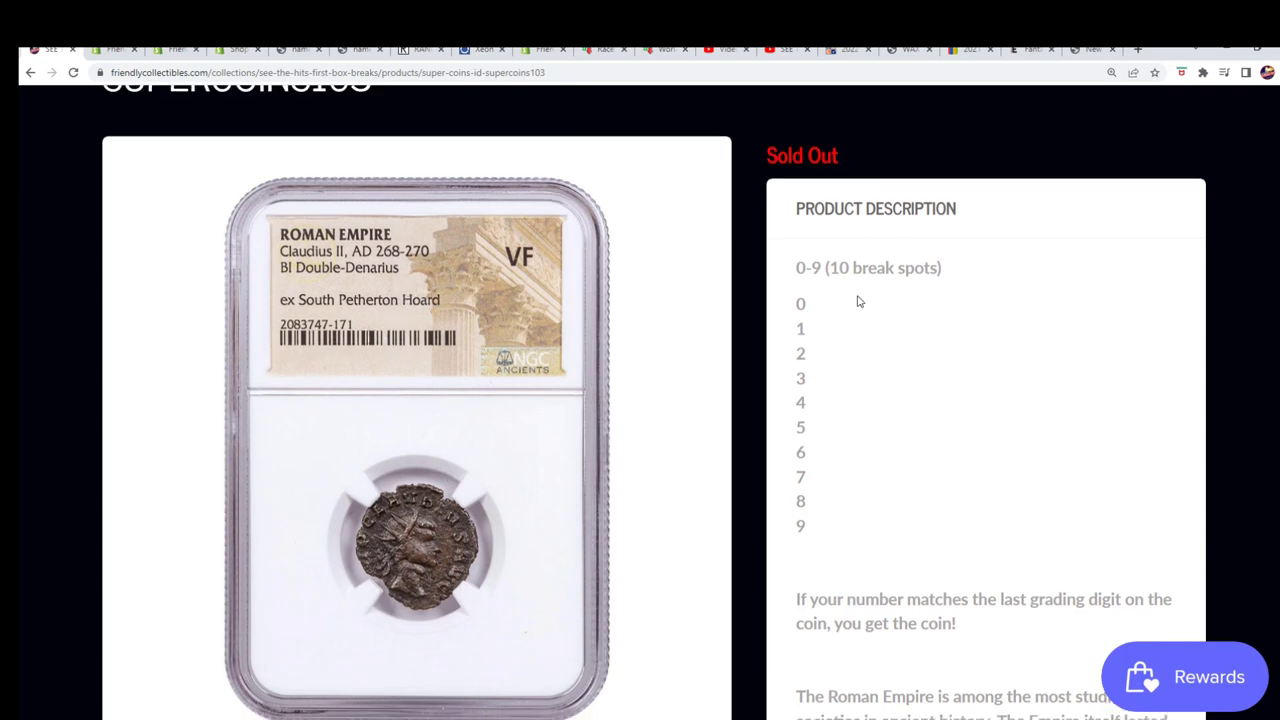
pyautogui.moveTo(805, 246); pyautogui.dragTo(837, 462)
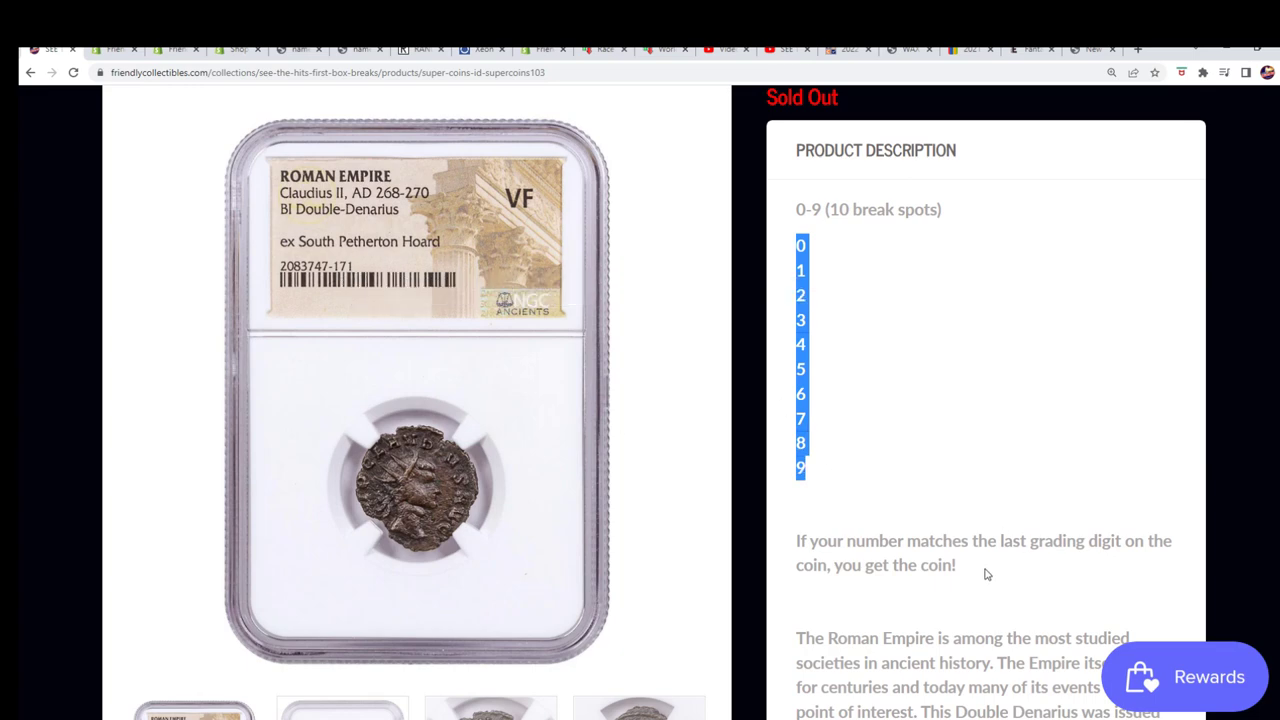
pyautogui.moveTo(953, 541); pyautogui.dragTo(1087, 538)
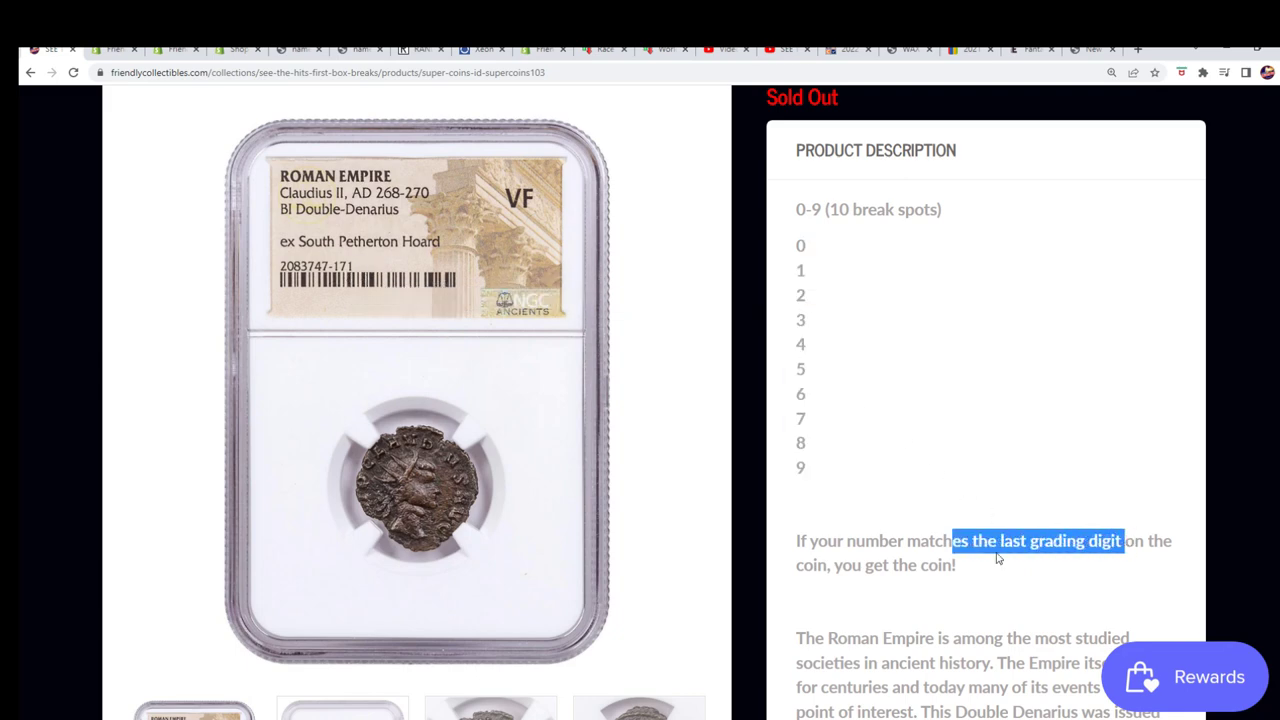
# - Show the coin's reverse as the main image, scroll the description, then go to Random.org
pyautogui.scroll(-3, 979, 580)
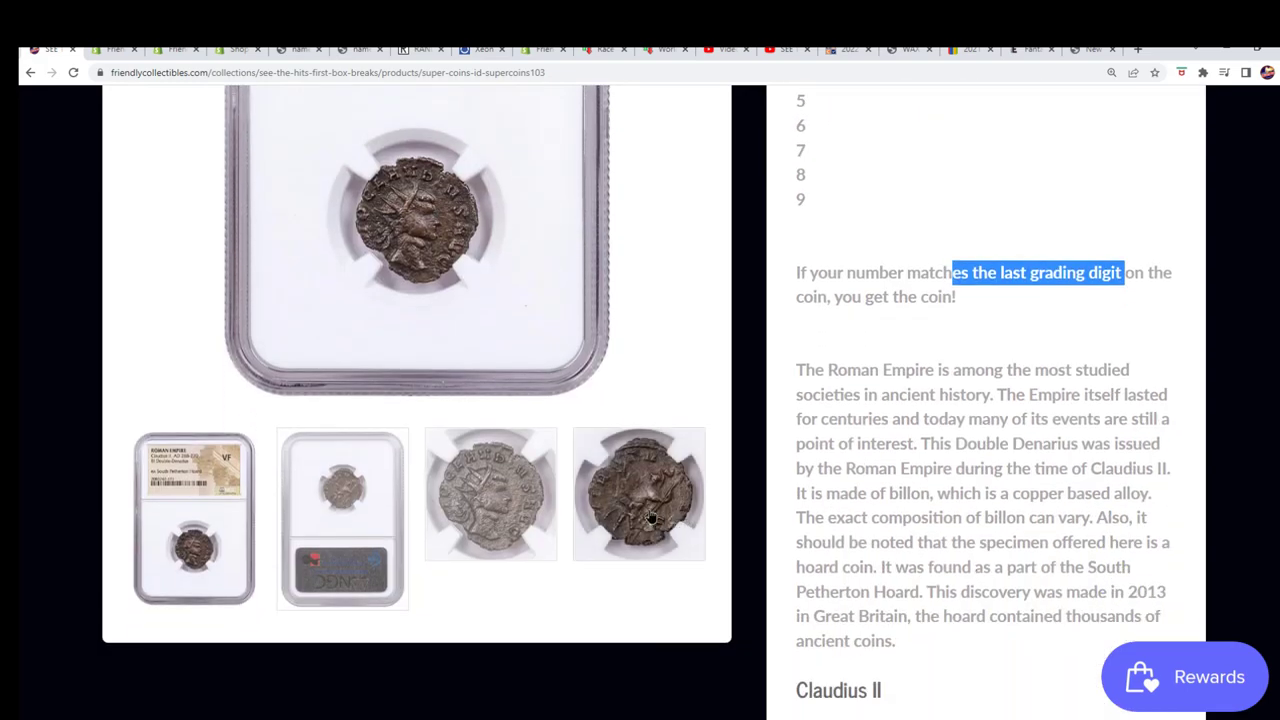
pyautogui.click(645, 508)
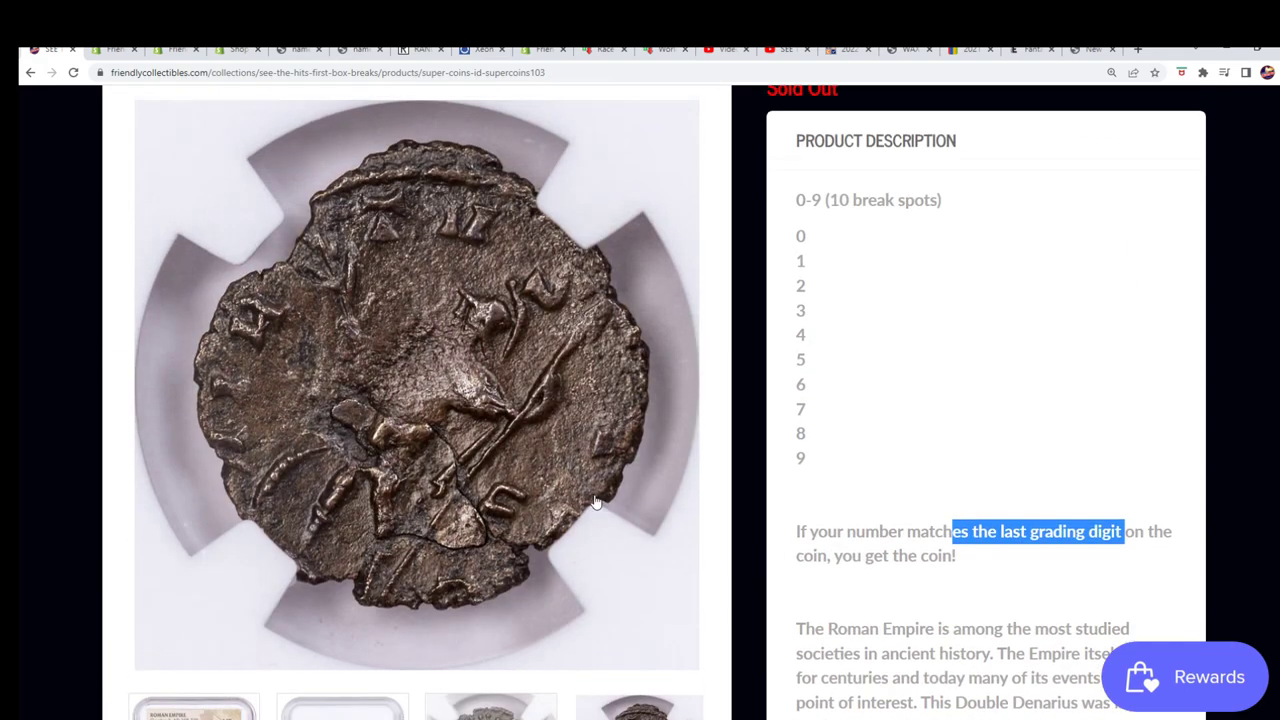
pyautogui.scroll(-2, 586, 506)
pyautogui.scroll(-5, 514, 534)
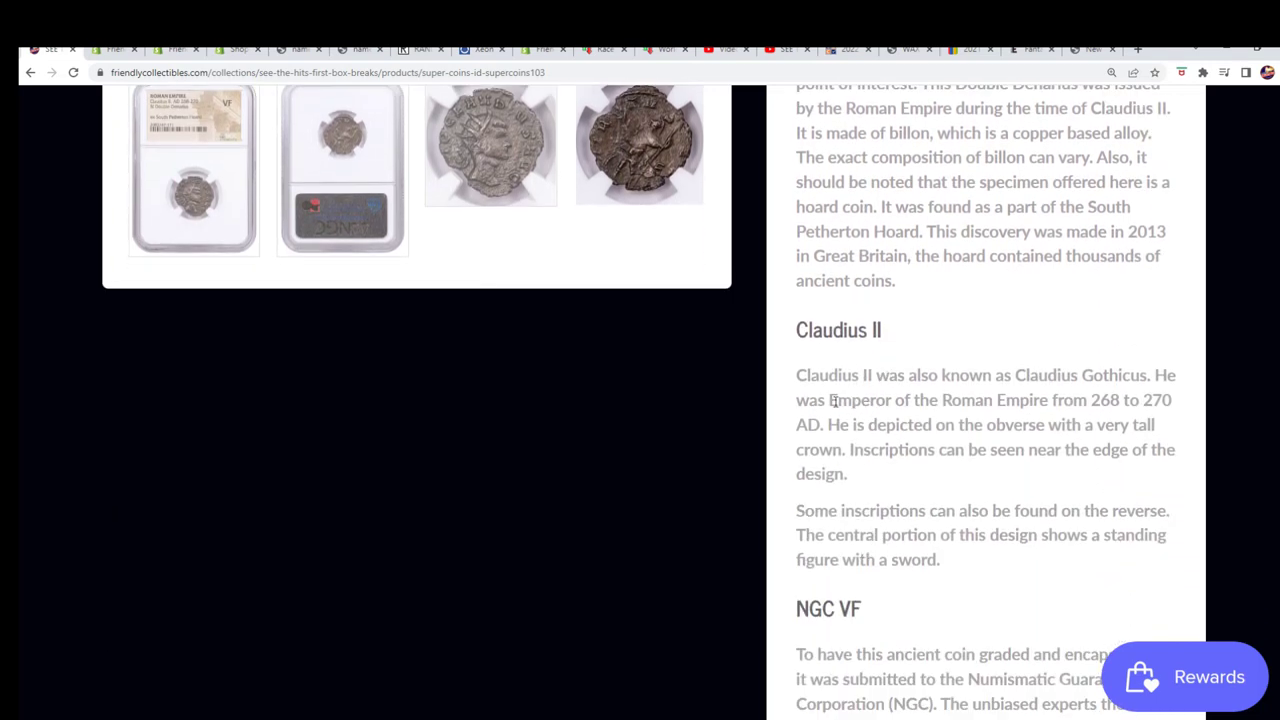
pyautogui.scroll(-1, 834, 400)
pyautogui.scroll(-3, 835, 465)
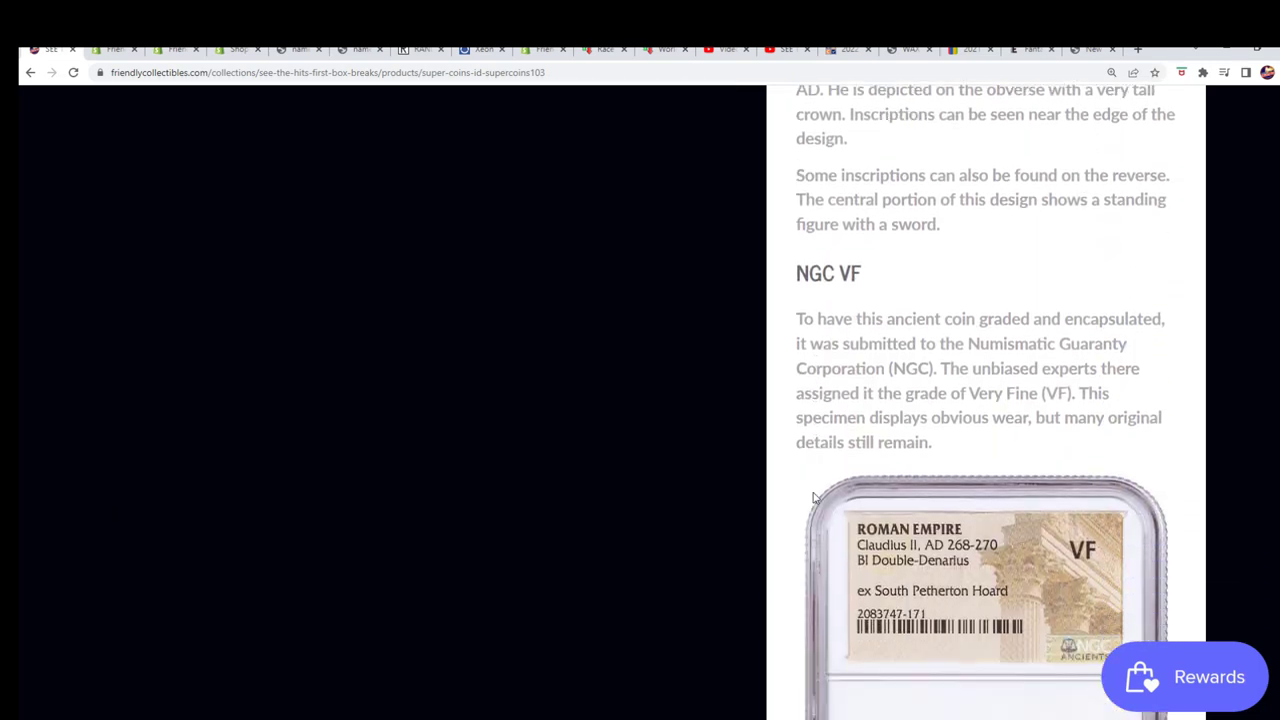
pyautogui.scroll(-2, 812, 497)
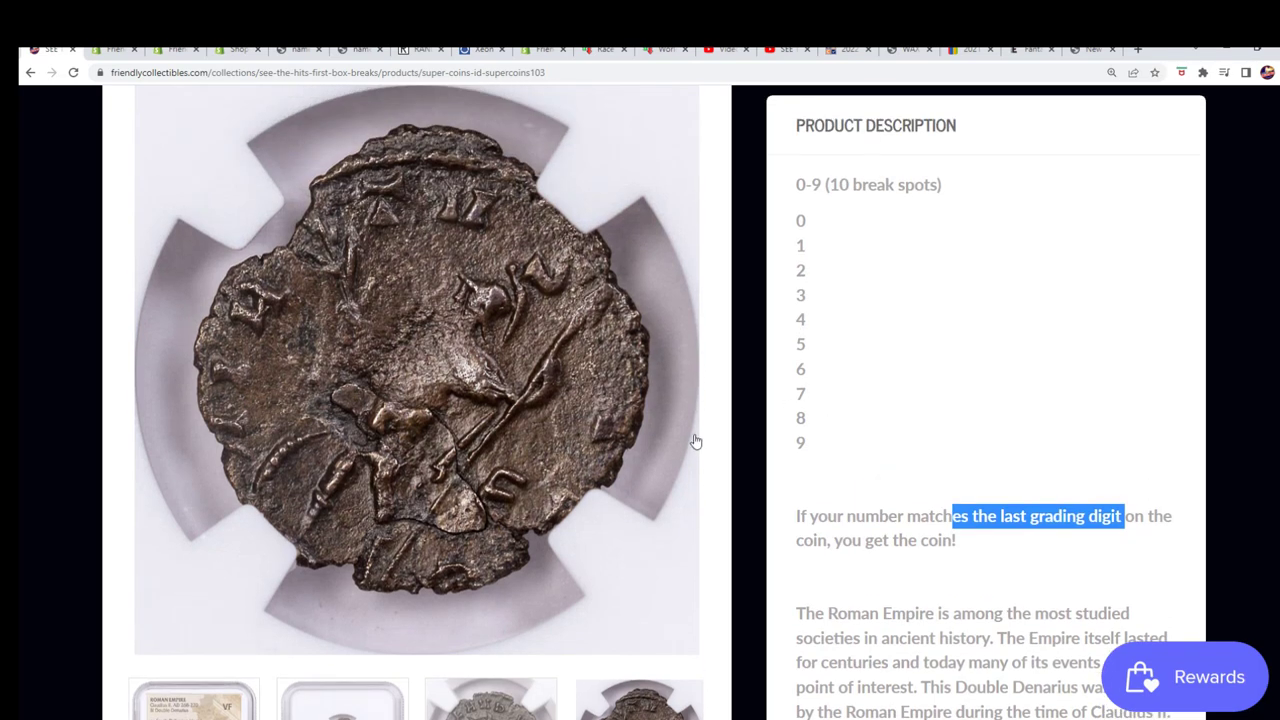
pyautogui.click(424, 50)
# - Open a fresh RANDOM.ORG List Randomizer form
pyautogui.scroll(1, 455, 316)
pyautogui.moveTo(491, 118)
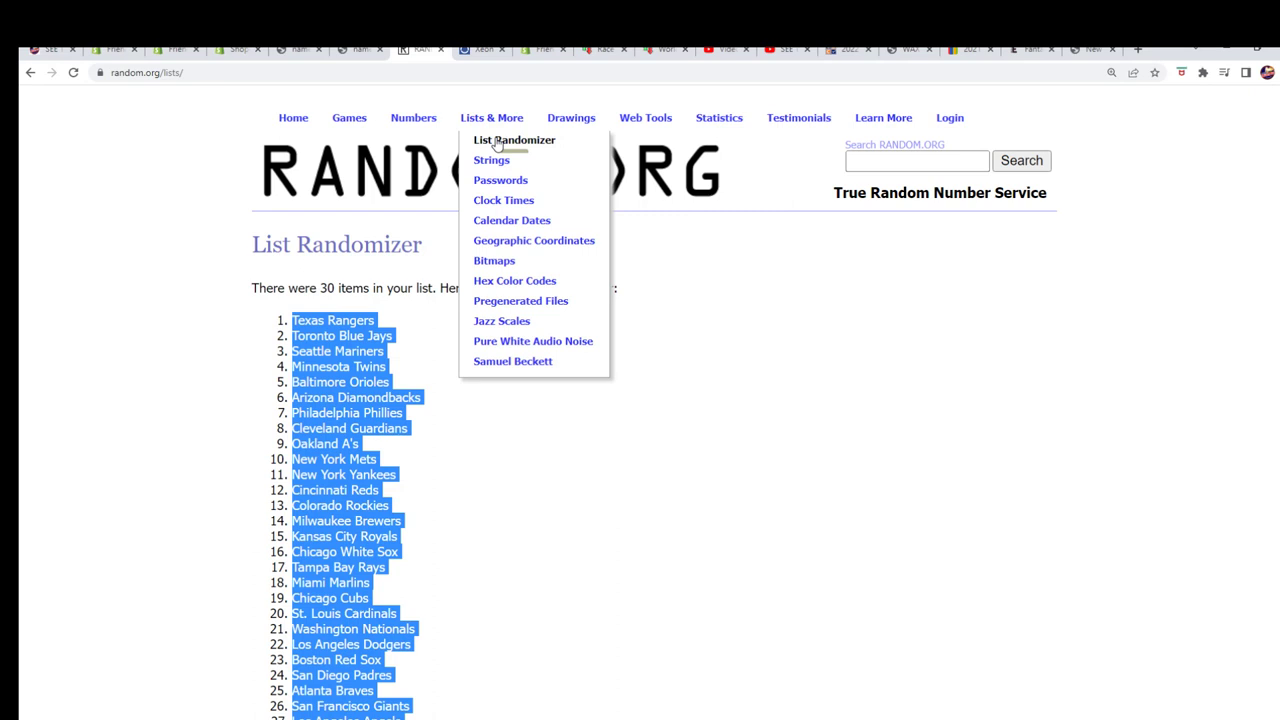
pyautogui.click(497, 143)
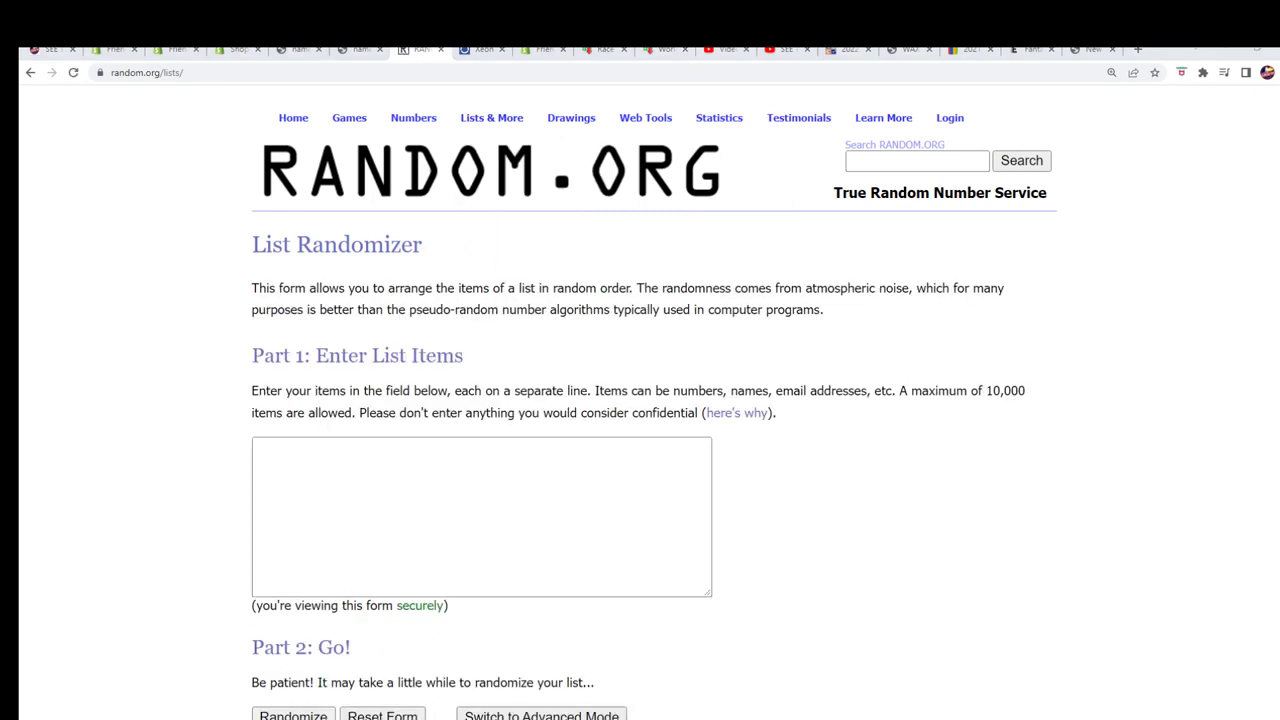
# - Move the Notepad list aside and copy the selected participant names
pyautogui.hotkey('alt', 'Tab')
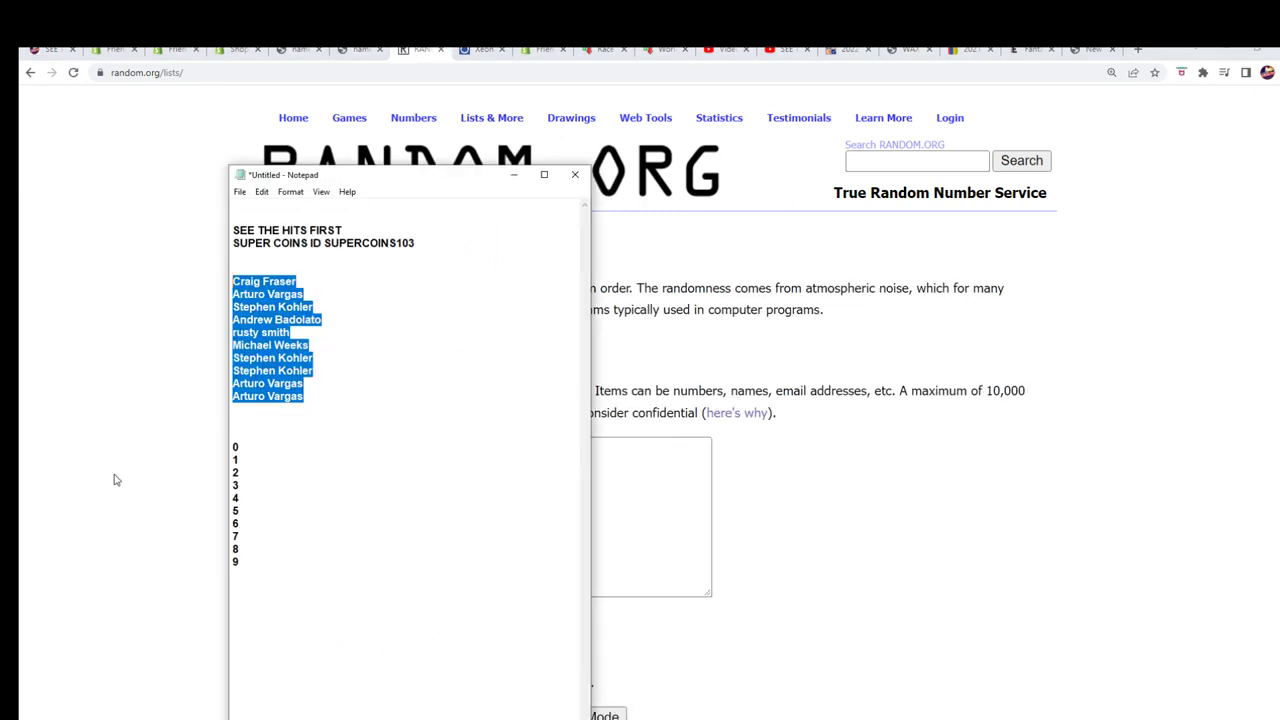
pyautogui.moveTo(461, 186); pyautogui.dragTo(1016, 134)
pyautogui.rightClick(824, 316)
pyautogui.click(855, 359)
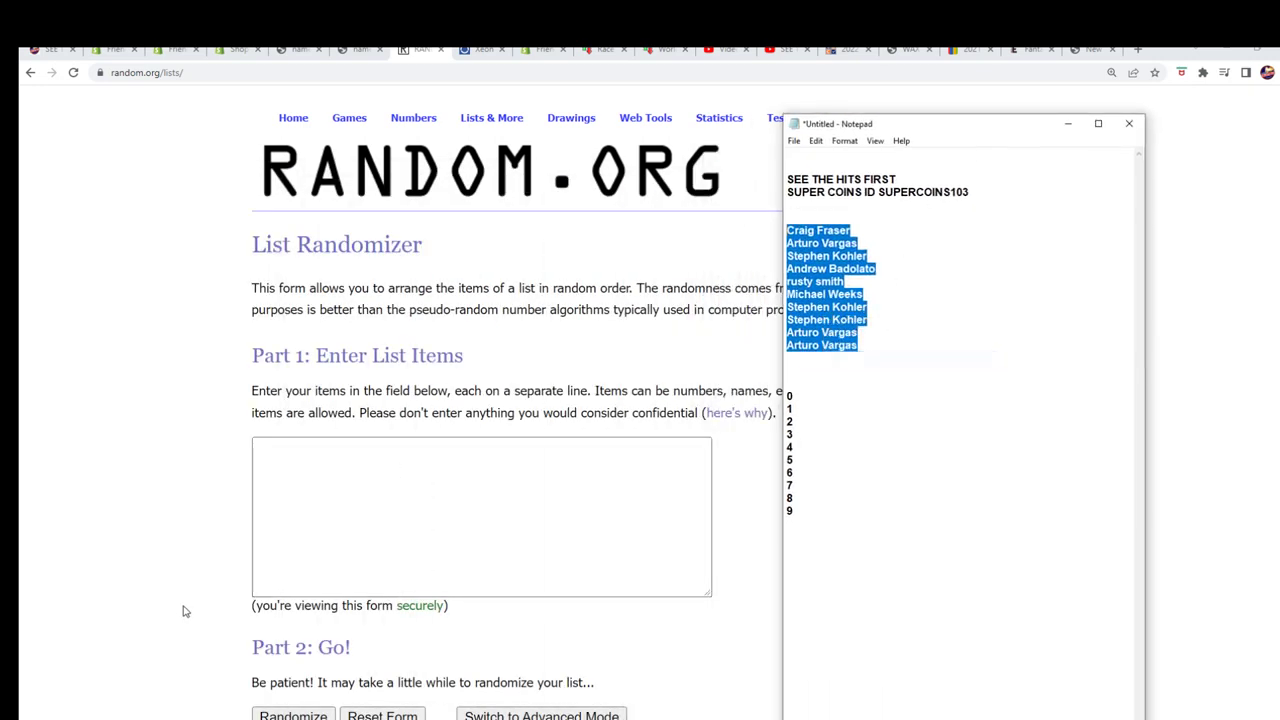
pyautogui.hotkey('alt', 'Tab')
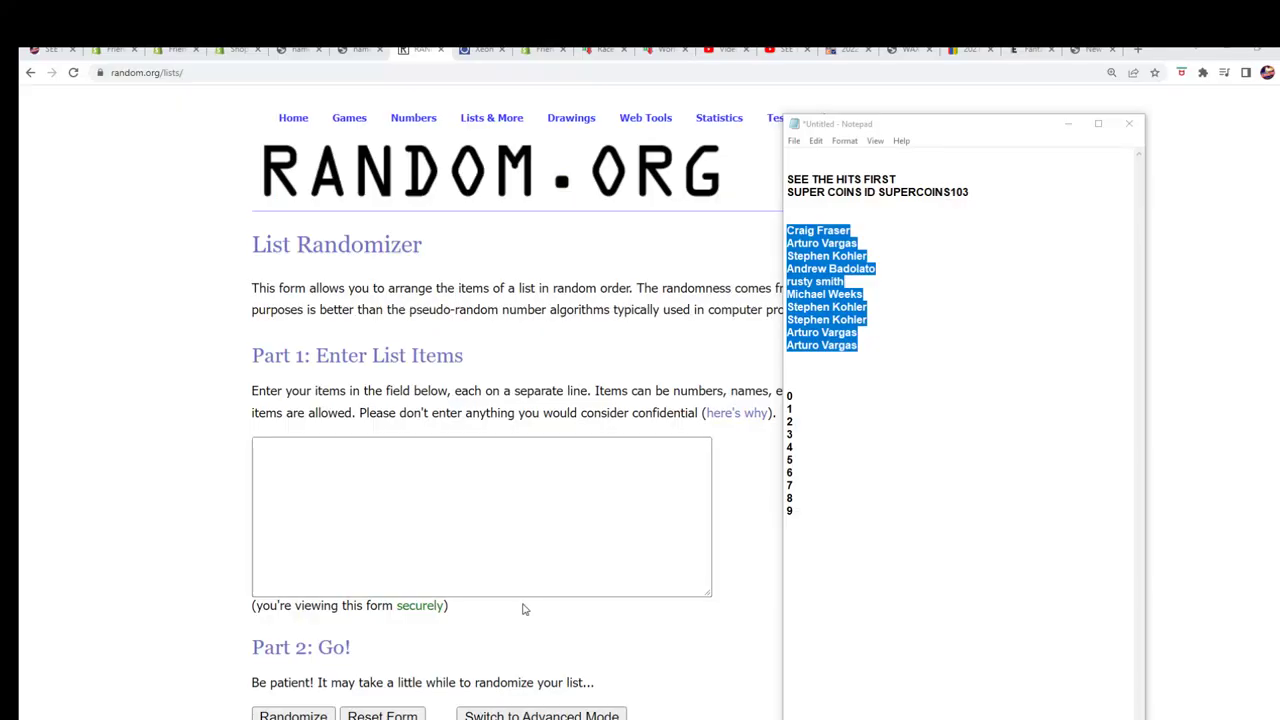
# - Reselect all ten participant names in Notepad and copy them again
pyautogui.rightClick(878, 240)
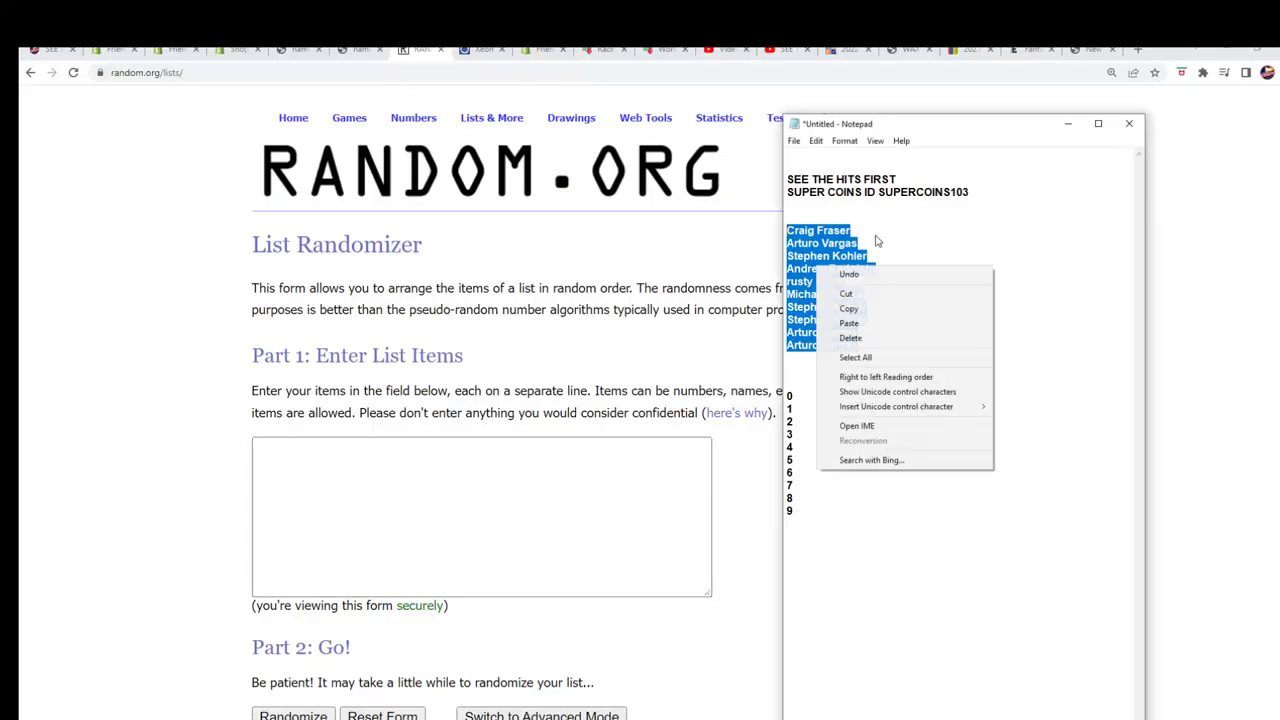
pyautogui.click(857, 312)
pyautogui.click(875, 349)
pyautogui.moveTo(875, 349)
pyautogui.mouseDown()
pyautogui.moveTo(800, 320)
pyautogui.moveTo(786, 230)
pyautogui.moveTo(867, 348)
pyautogui.mouseUp()
pyautogui.click(810, 256)
pyautogui.rightClick(834, 315)
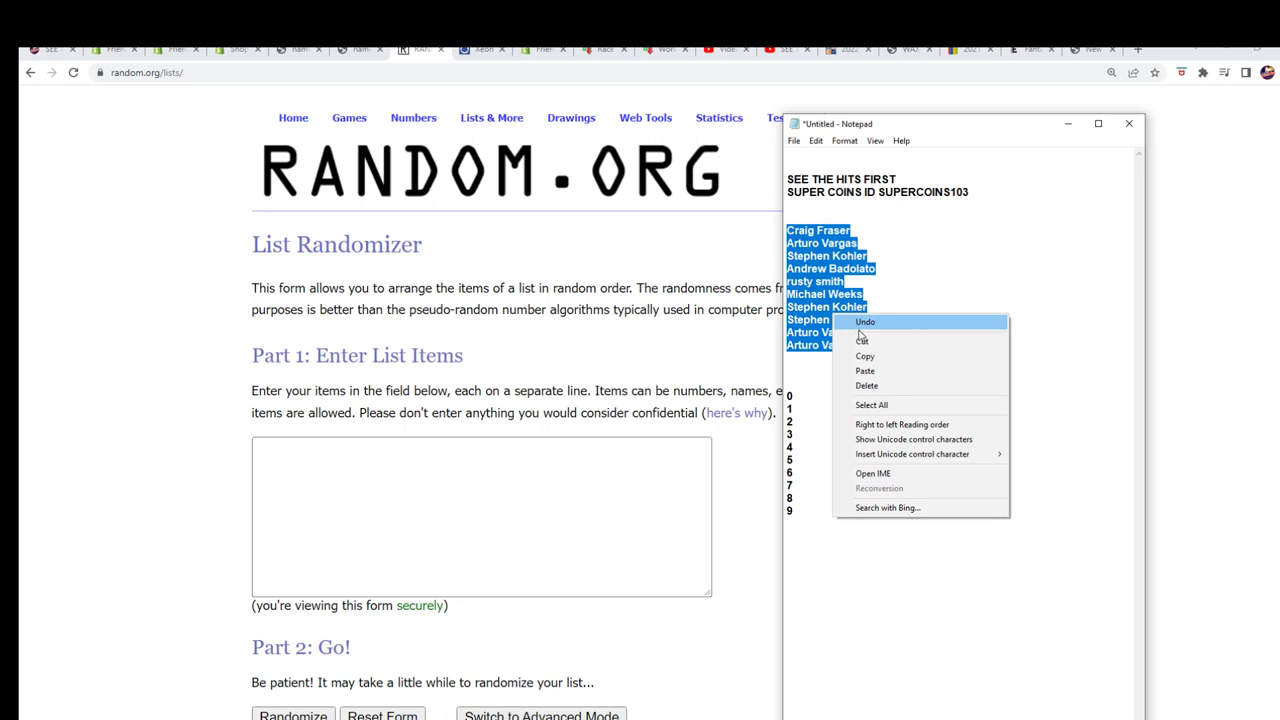
pyautogui.click(866, 357)
# - Paste the ten participant names into the List Randomizer entry box
pyautogui.click(560, 466)
pyautogui.rightClick(416, 451)
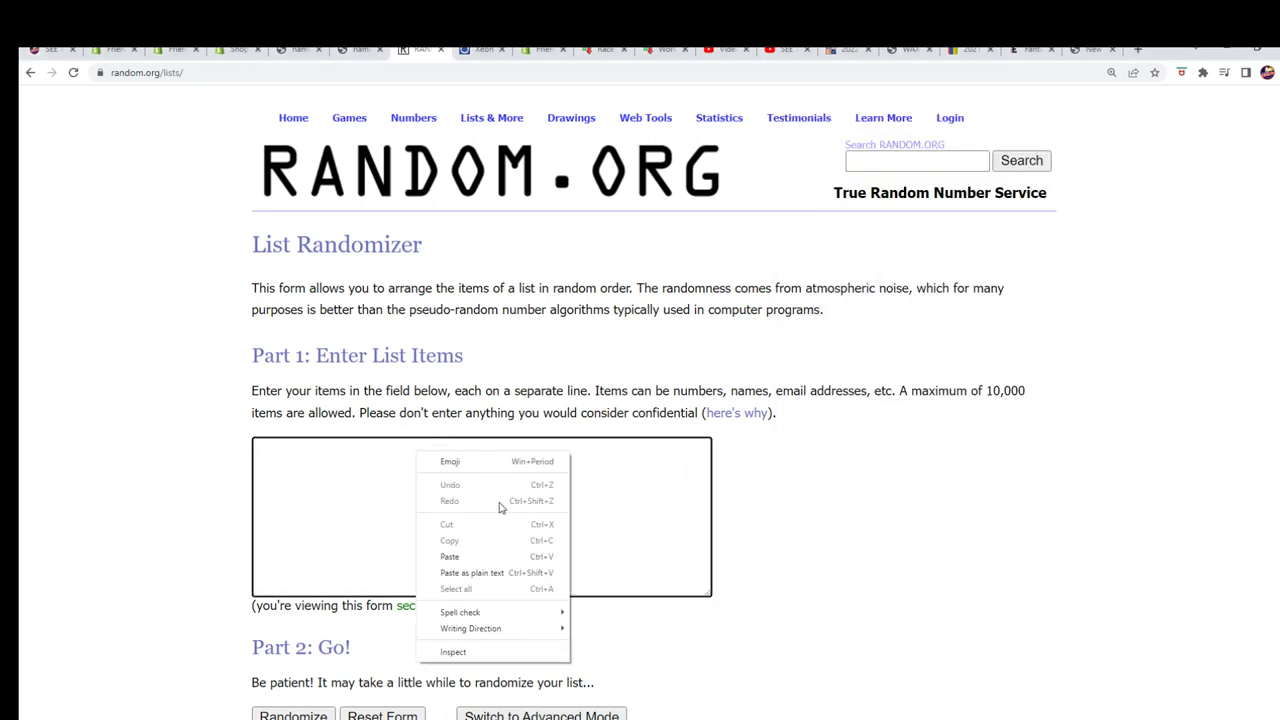
pyautogui.click(465, 556)
pyautogui.scroll(-1, 851, 640)
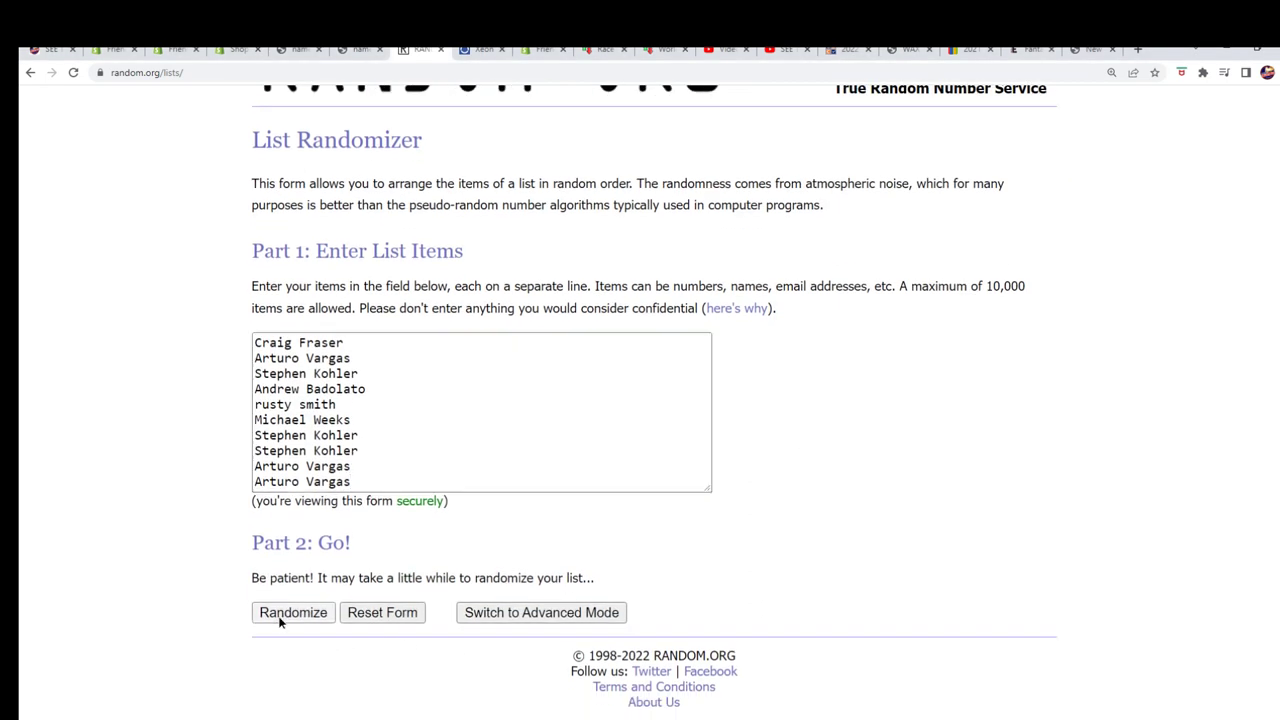
# - Randomize the names, then reshuffle them repeatedly with Again!
pyautogui.click(284, 617)
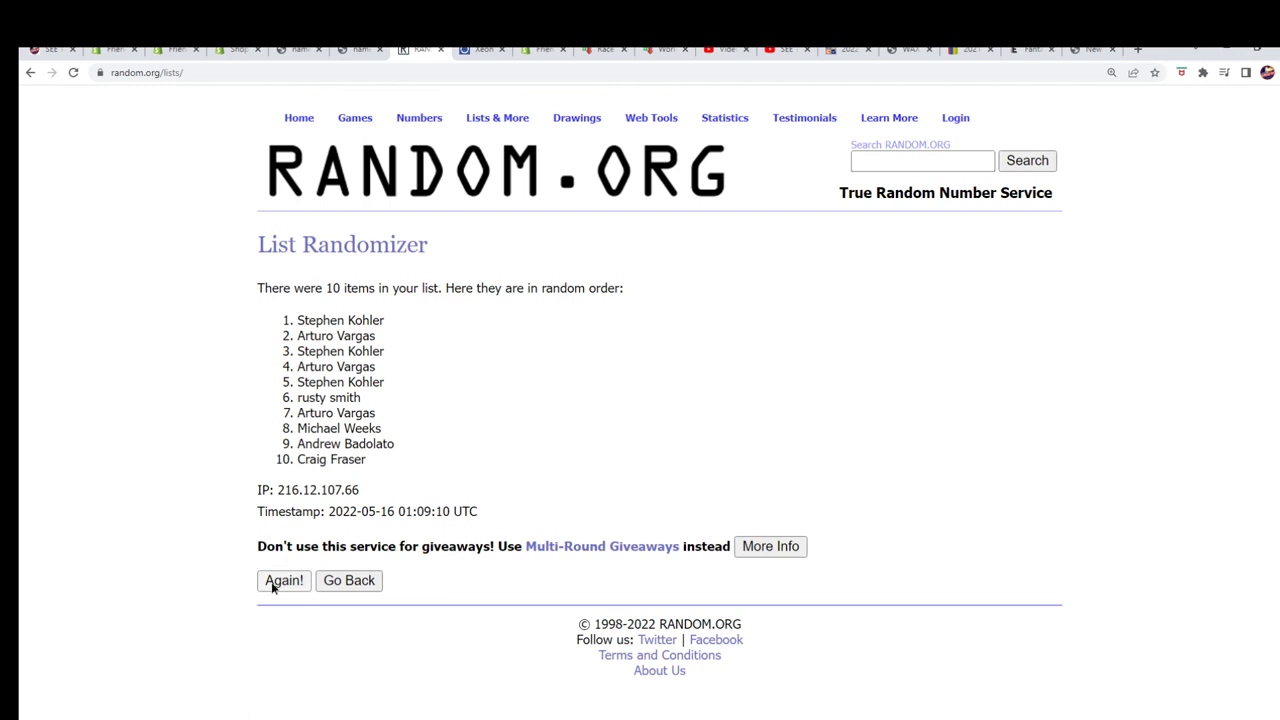
pyautogui.click(272, 588)
pyautogui.click(272, 615)
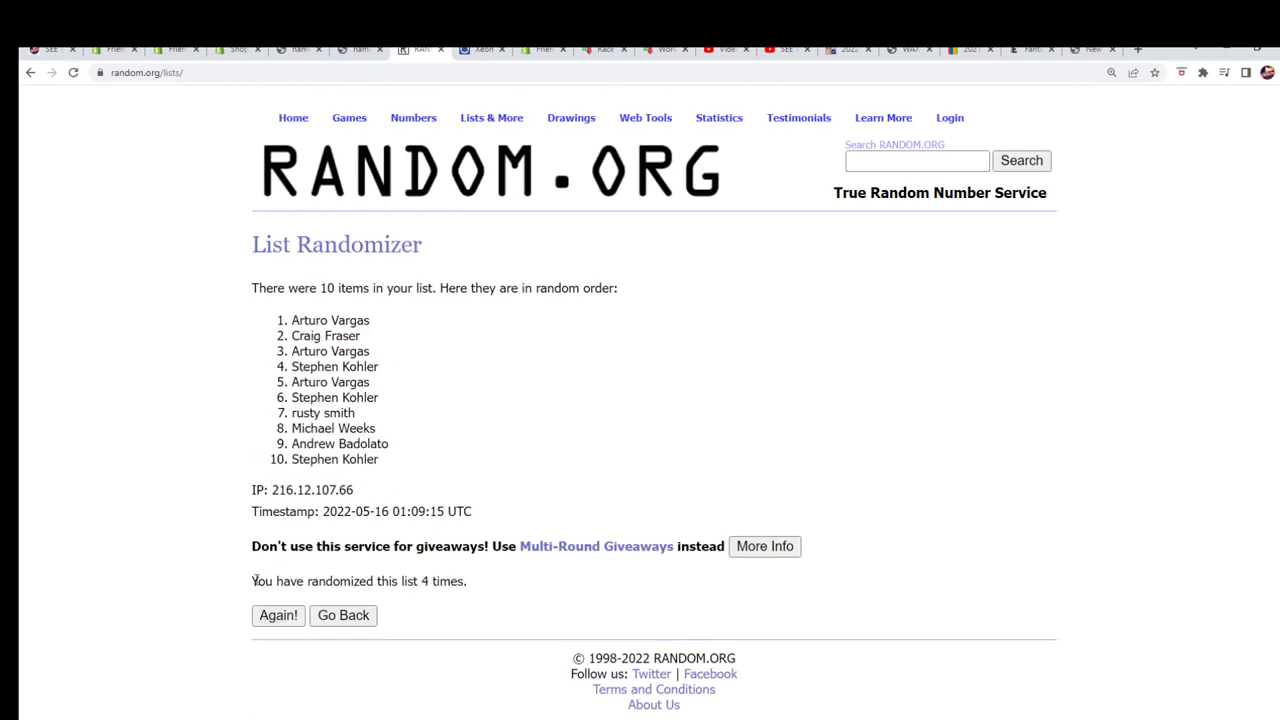
pyautogui.click(265, 615)
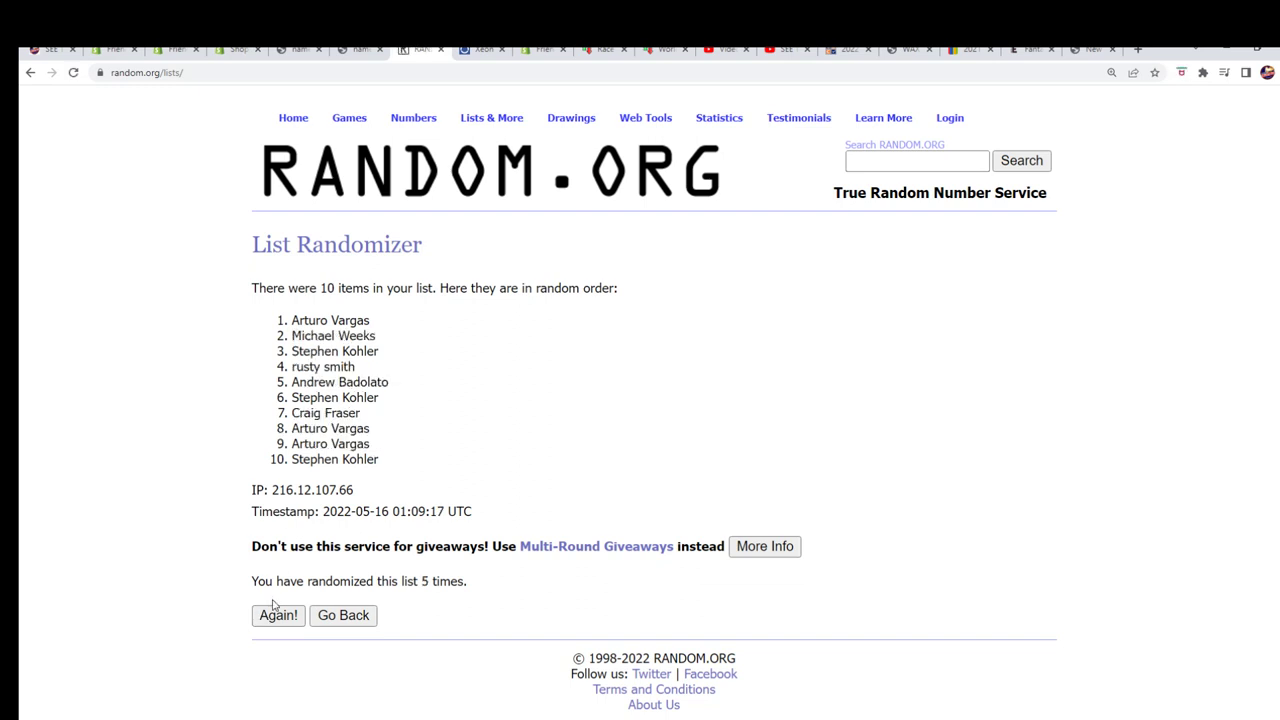
pyautogui.click(276, 612)
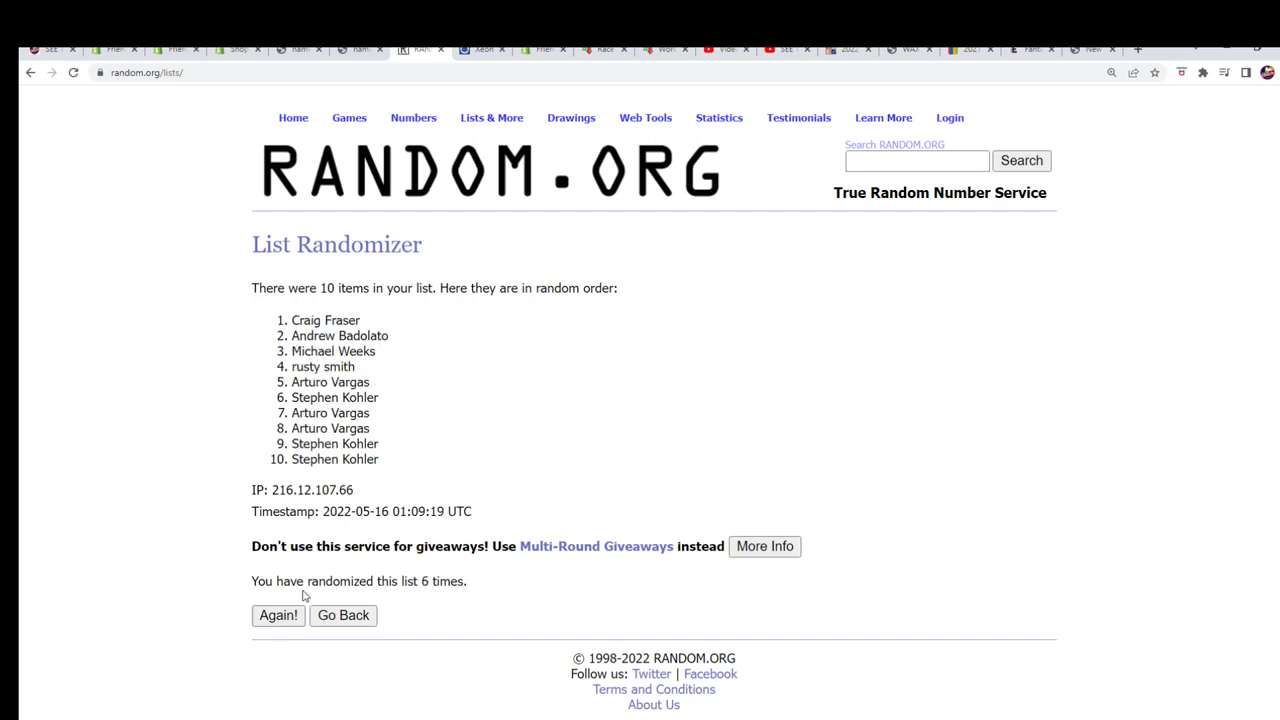
pyautogui.click(276, 612)
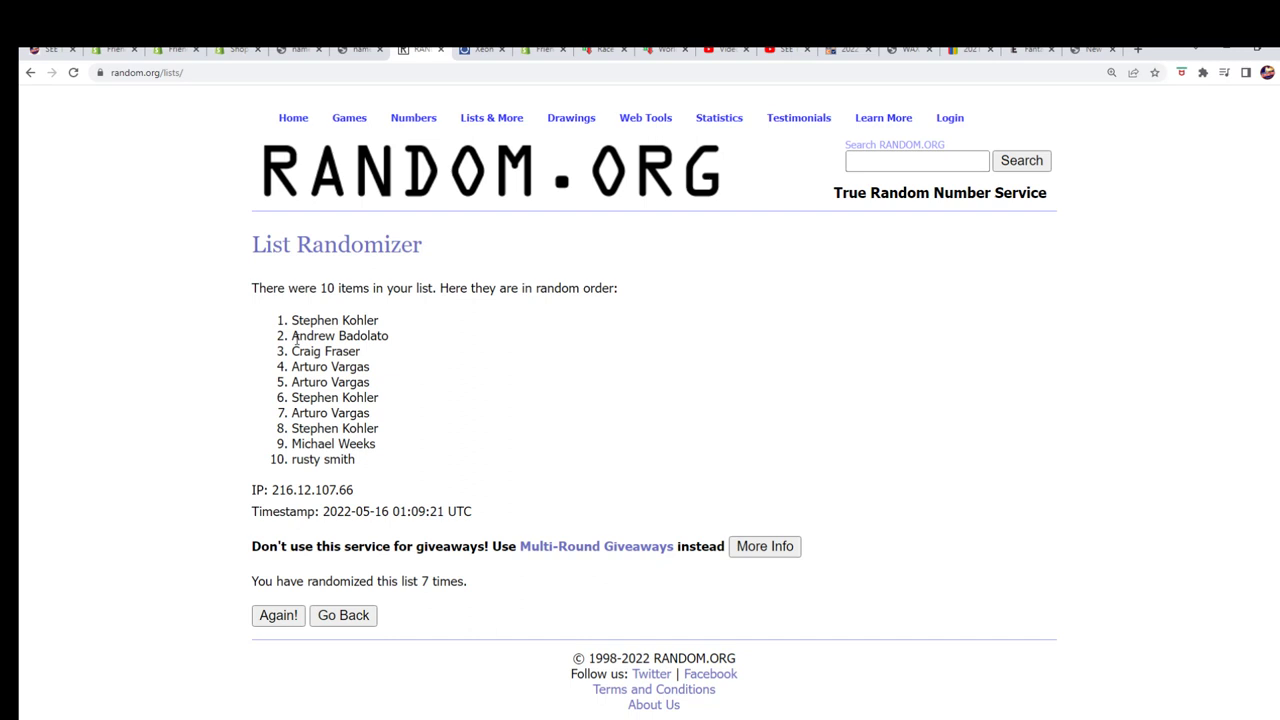
# - Copy the final shuffled list of names
pyautogui.moveTo(286, 320); pyautogui.dragTo(387, 465)
pyautogui.rightClick(342, 406)
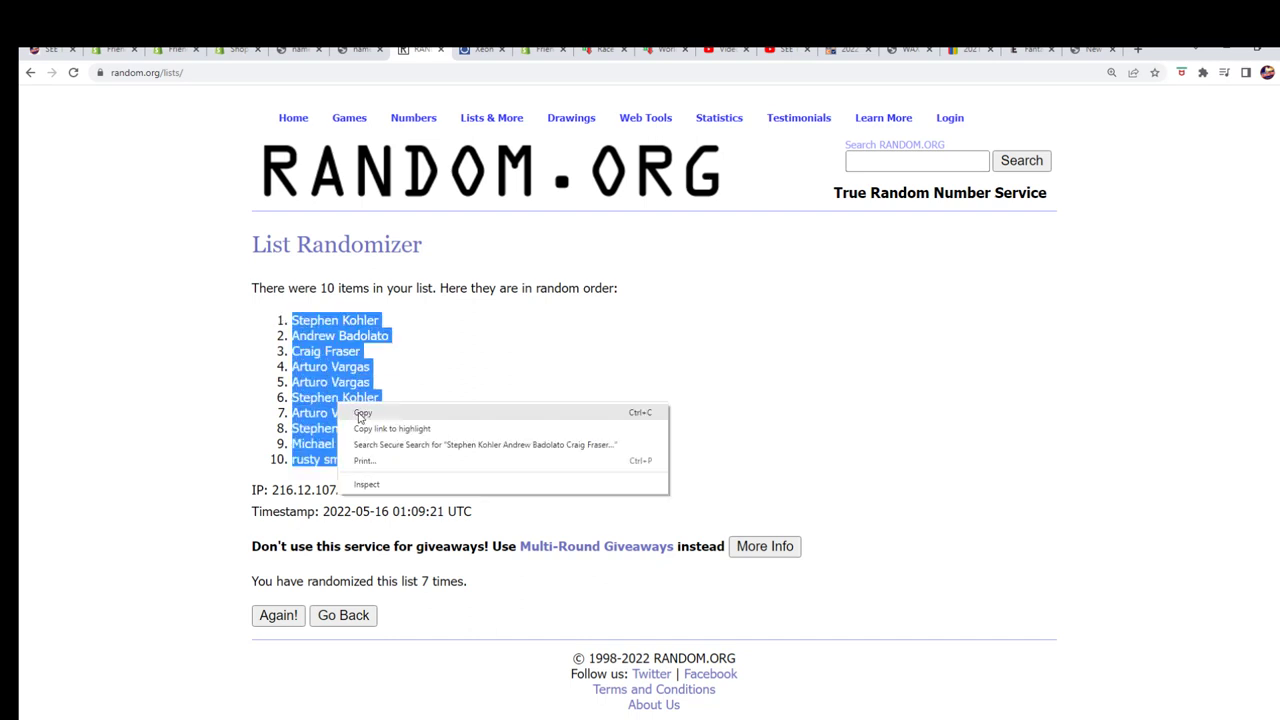
pyautogui.click(361, 415)
# - Paste Special the shuffled names as Text into A2:A11 under OWNERS
pyautogui.hotkey('alt', 'Tab')
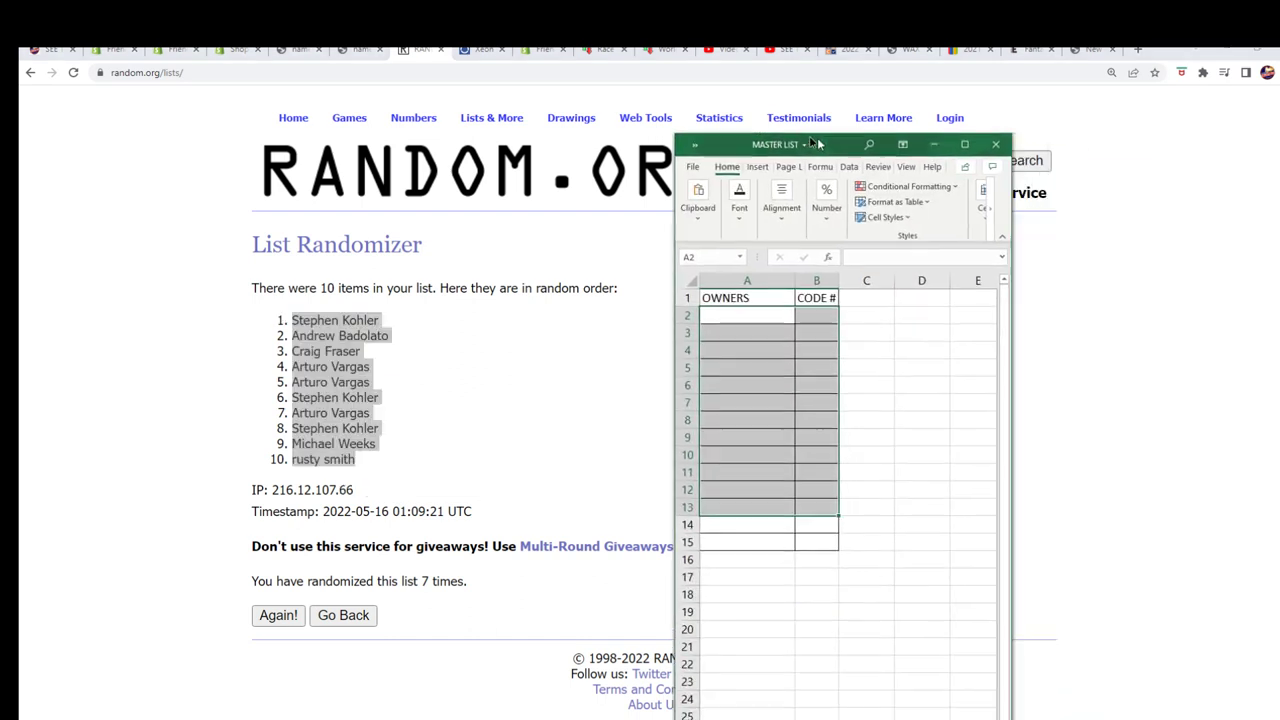
pyautogui.click(708, 309)
pyautogui.rightClick(708, 311)
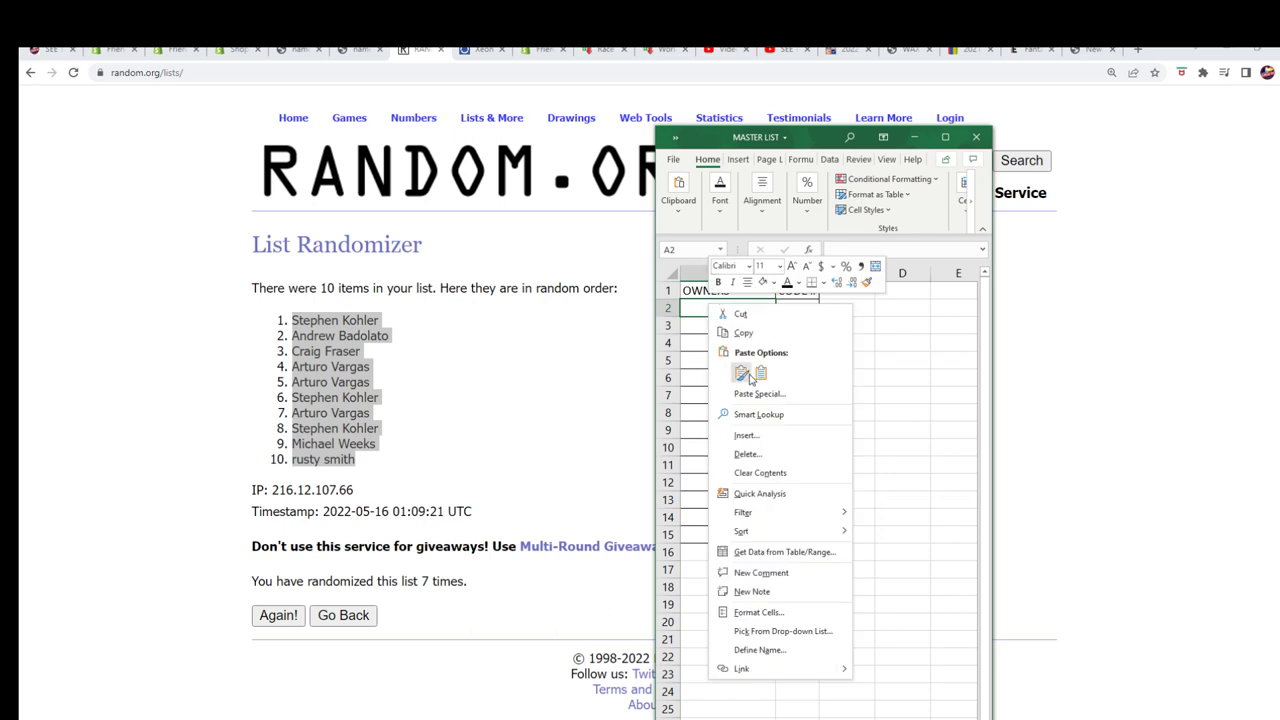
pyautogui.click(756, 393)
pyautogui.click(646, 321)
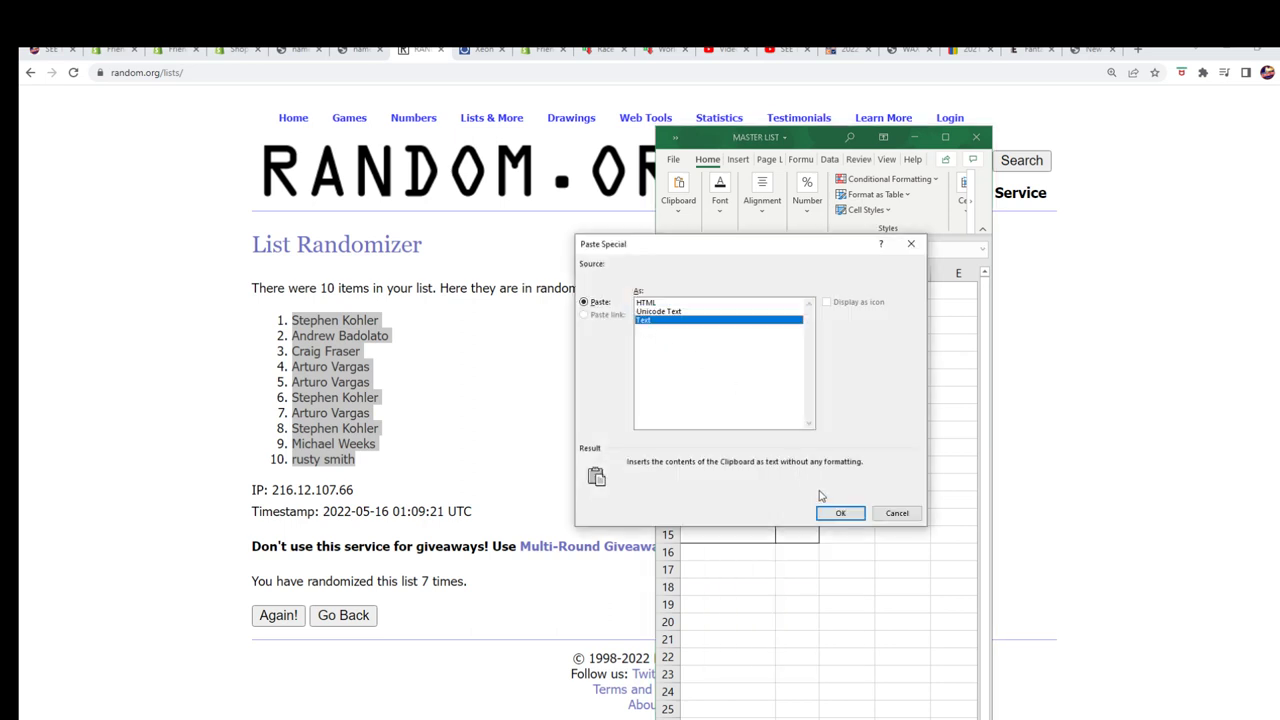
pyautogui.click(836, 512)
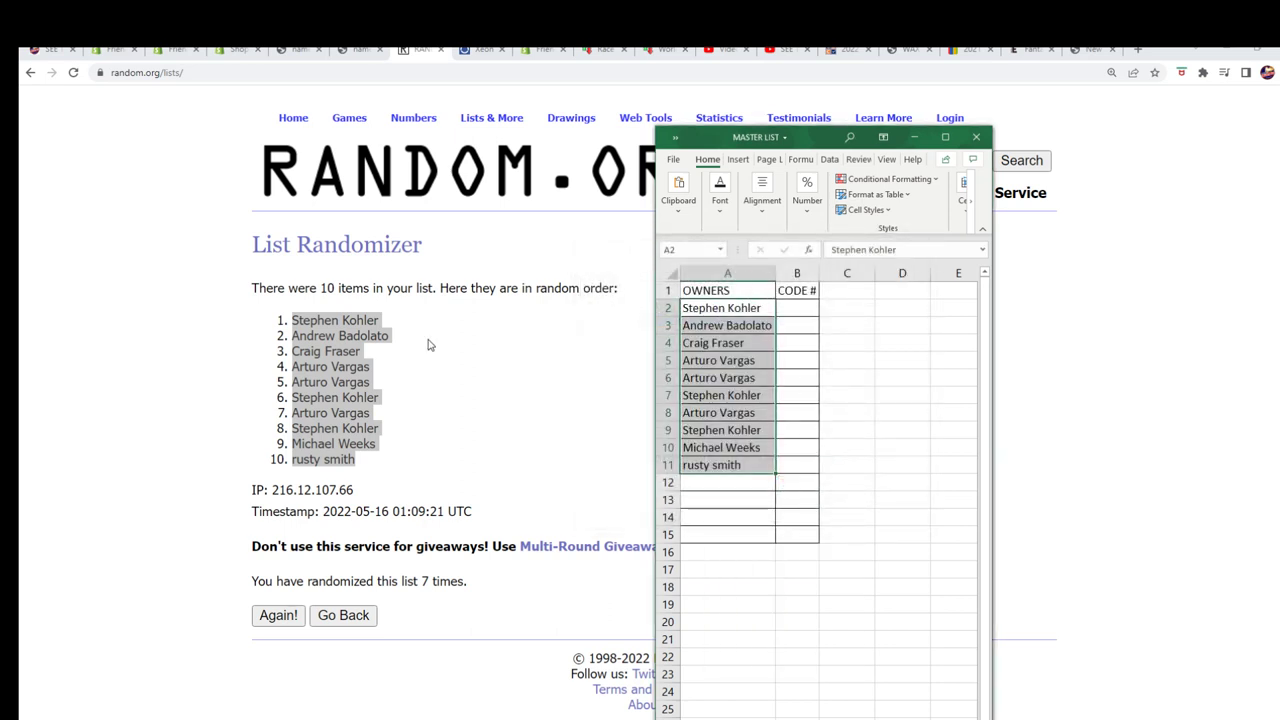
# - Check the OWNERS and CODE # headers and the pasted names in column A
pyautogui.click(704, 312)
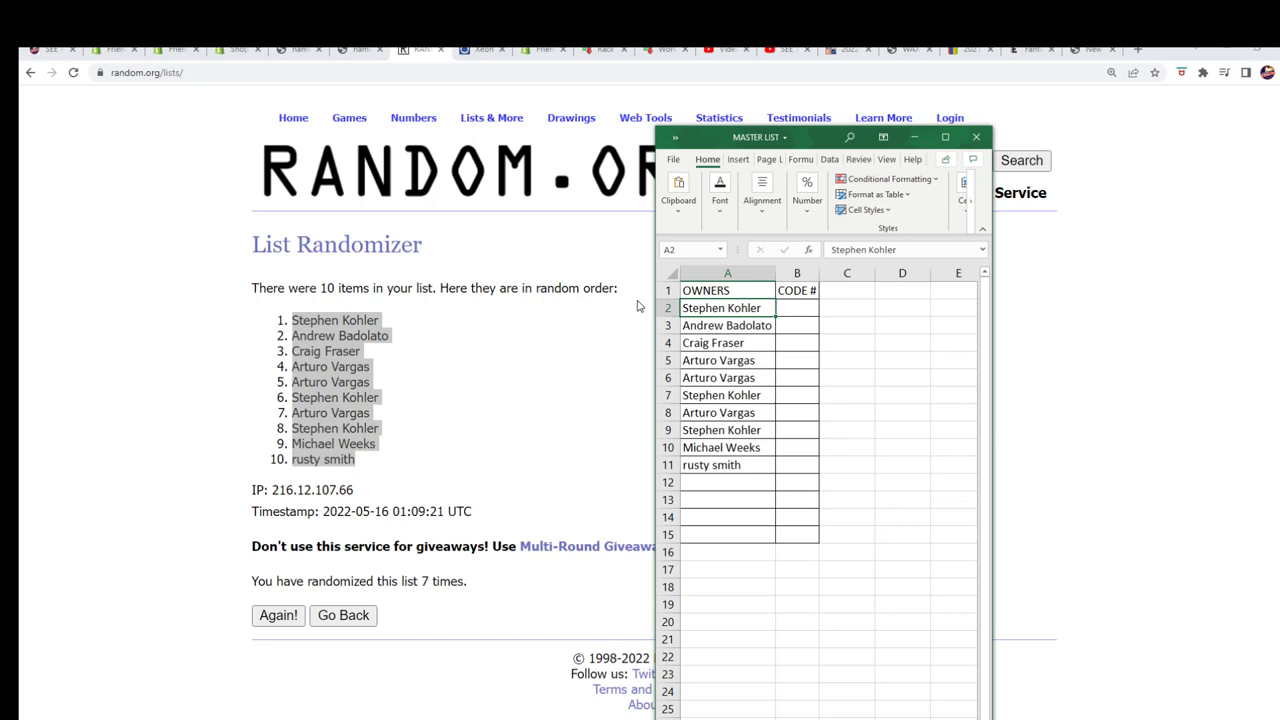
pyautogui.click(692, 289)
pyautogui.click(792, 297)
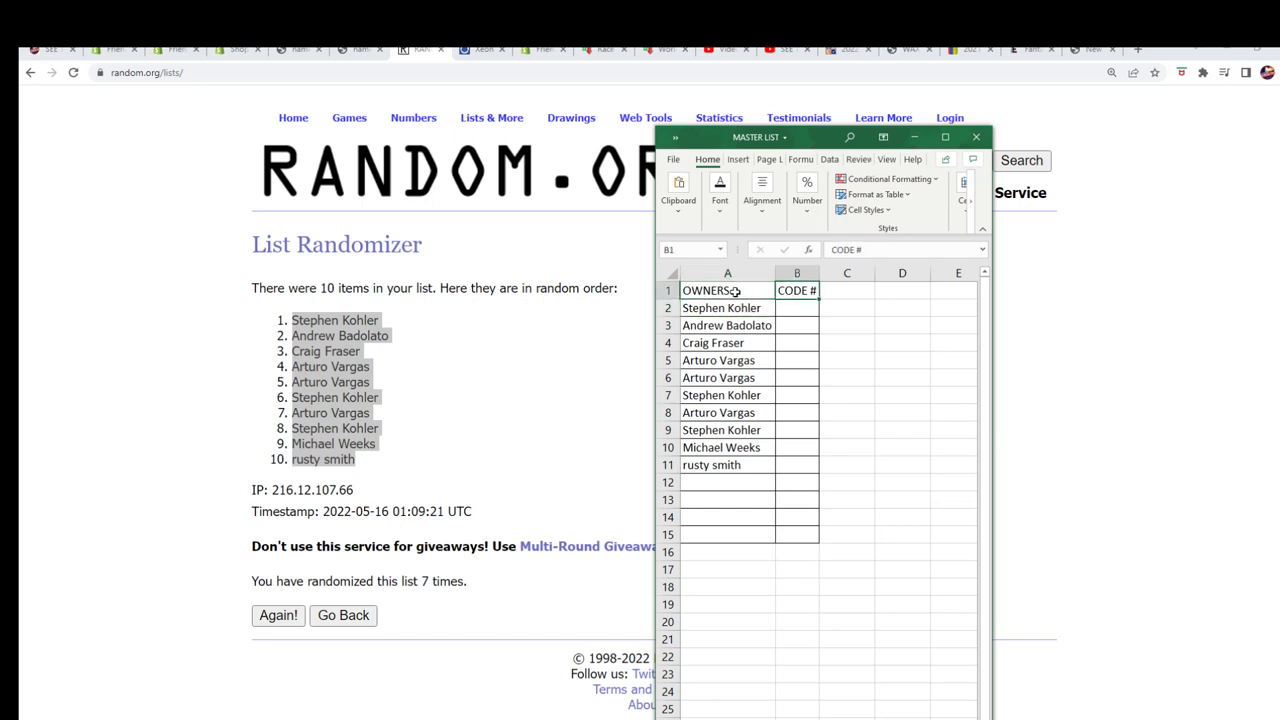
pyautogui.click(736, 292)
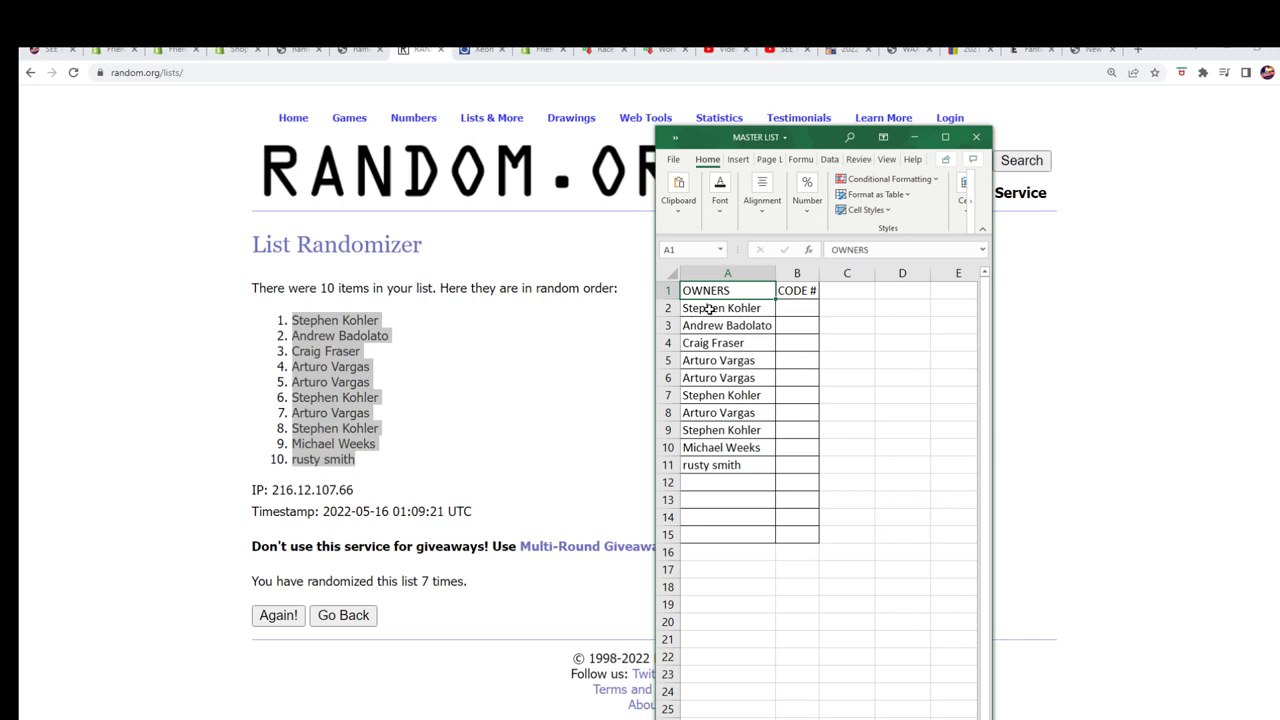
pyautogui.moveTo(707, 310); pyautogui.dragTo(730, 482)
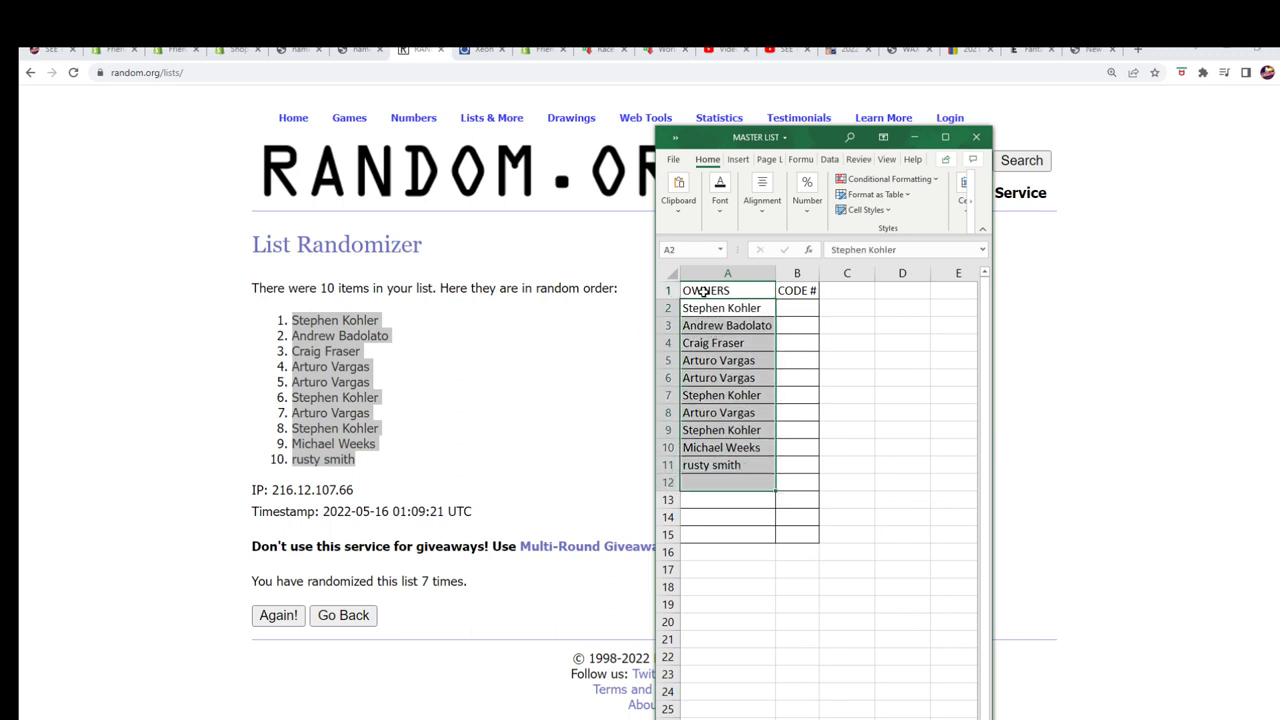
pyautogui.click(705, 291)
pyautogui.click(792, 290)
pyautogui.click(745, 290)
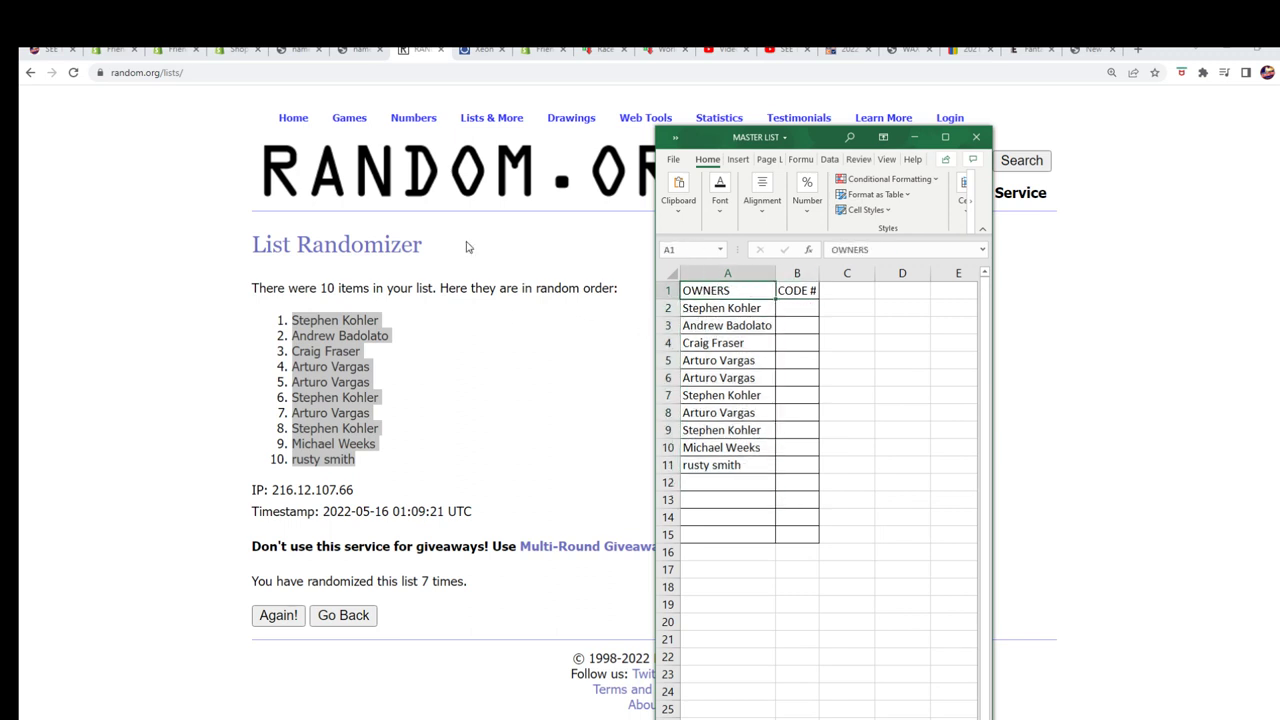
# - Open a fresh List Randomizer form and copy code numbers 0–9 from Notepad
pyautogui.moveTo(491, 122)
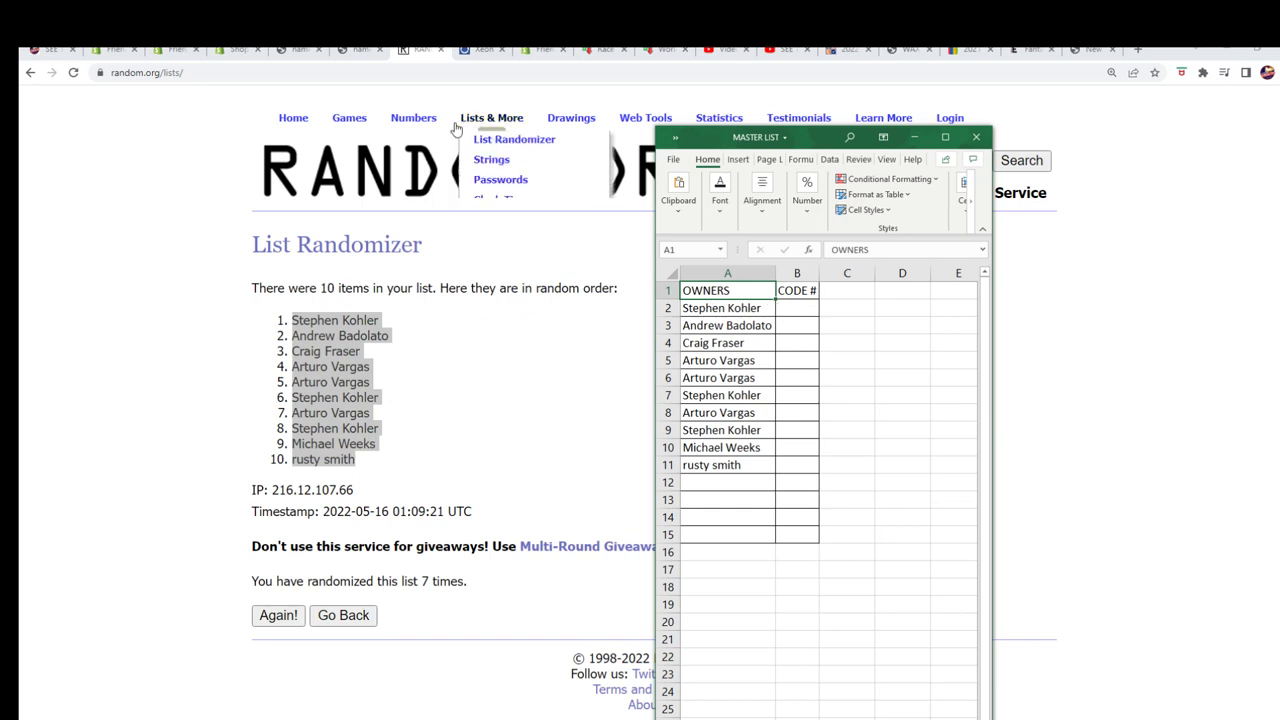
pyautogui.click(507, 145)
pyautogui.click(268, 457)
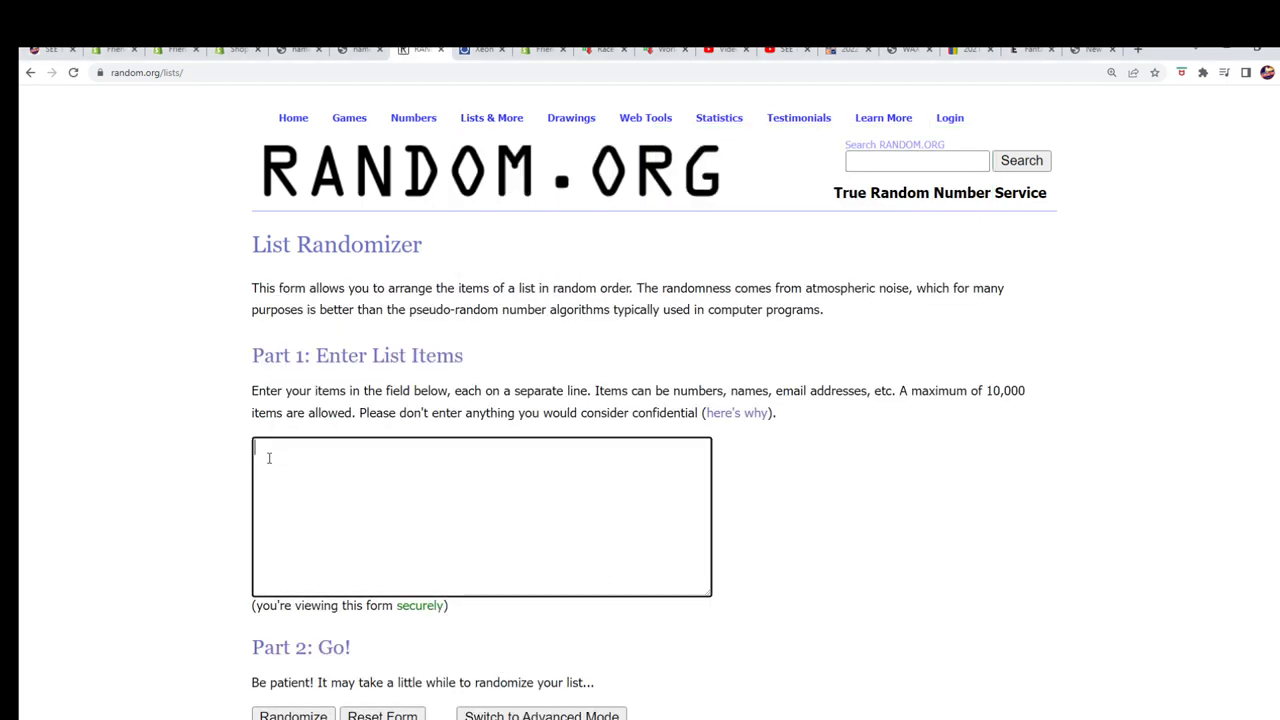
pyautogui.hotkey('alt', 'Tab')
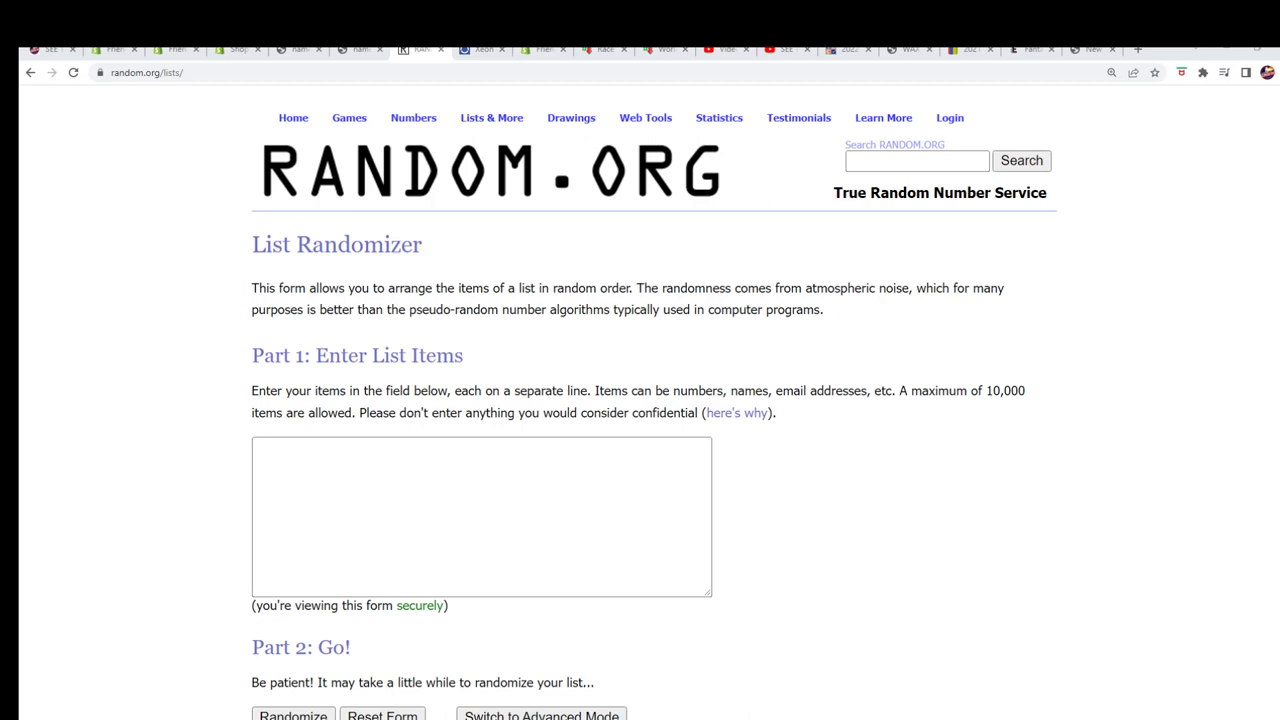
pyautogui.hotkey('alt', 'Tab')
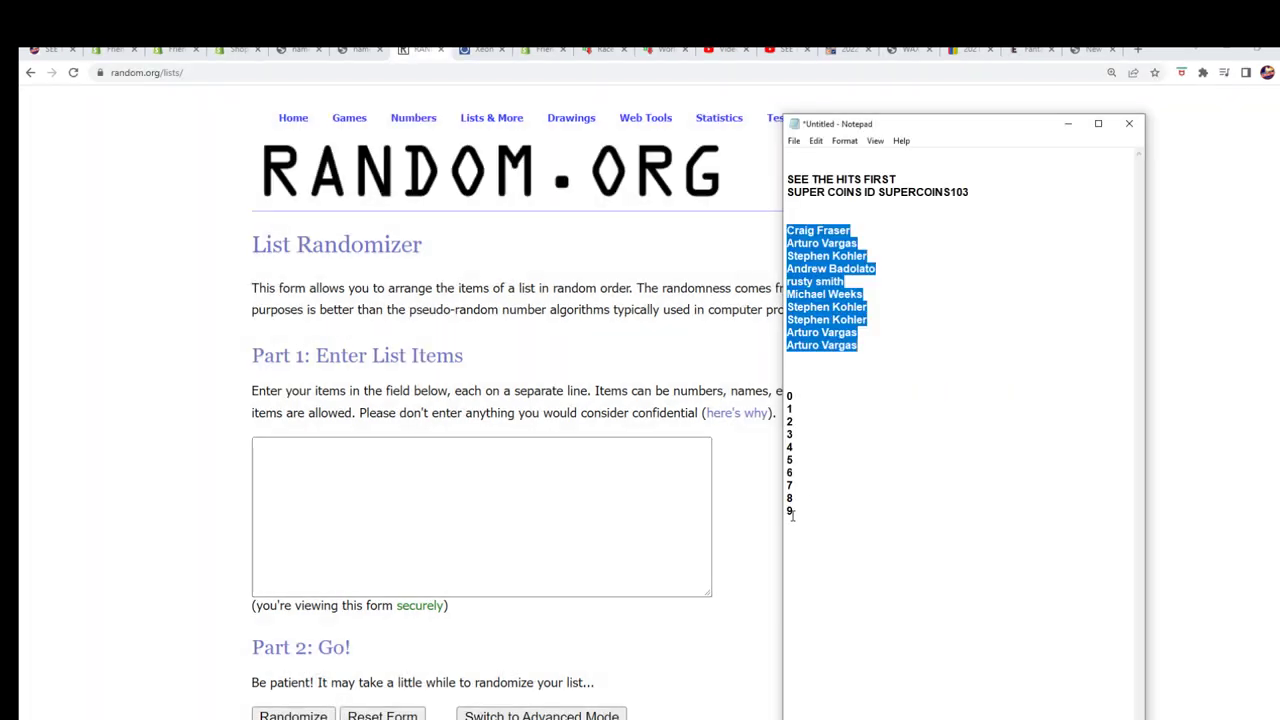
pyautogui.moveTo(792, 515); pyautogui.dragTo(788, 408)
pyautogui.rightClick(789, 396)
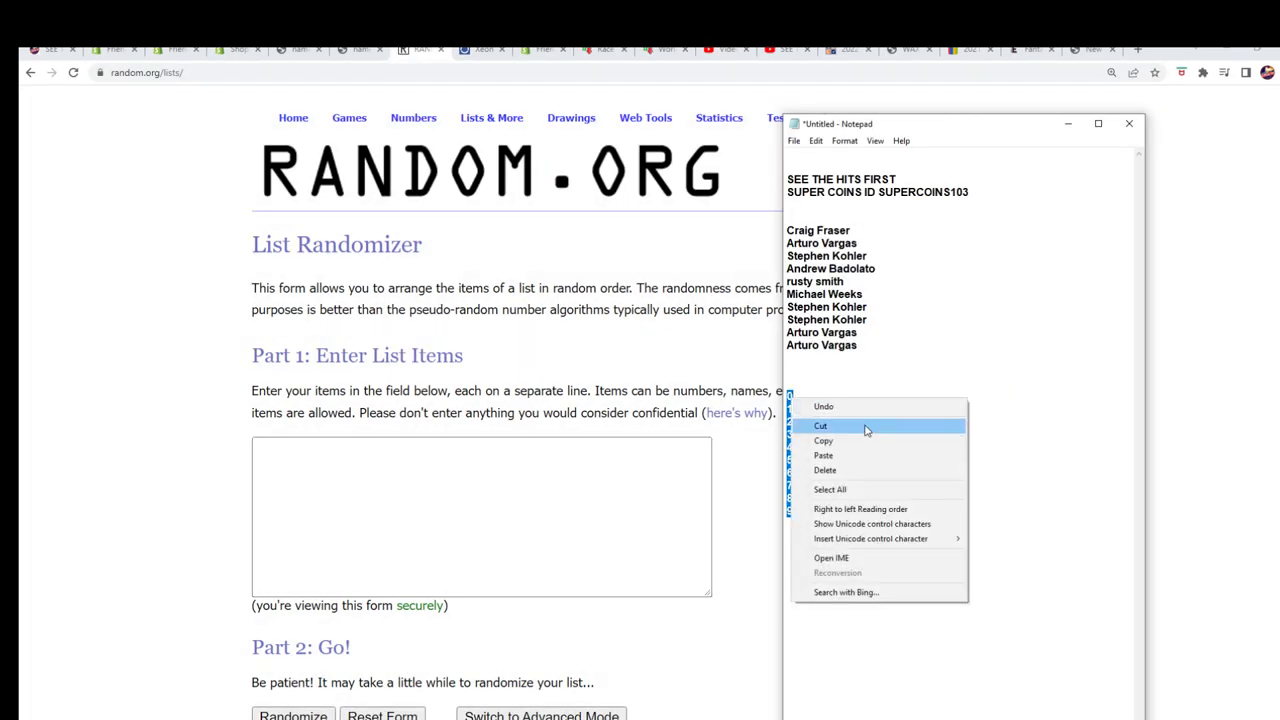
pyautogui.click(838, 443)
# - Paste the digits 0–9 into the list entry box and randomize them
pyautogui.click(285, 446)
pyautogui.rightClick(285, 446)
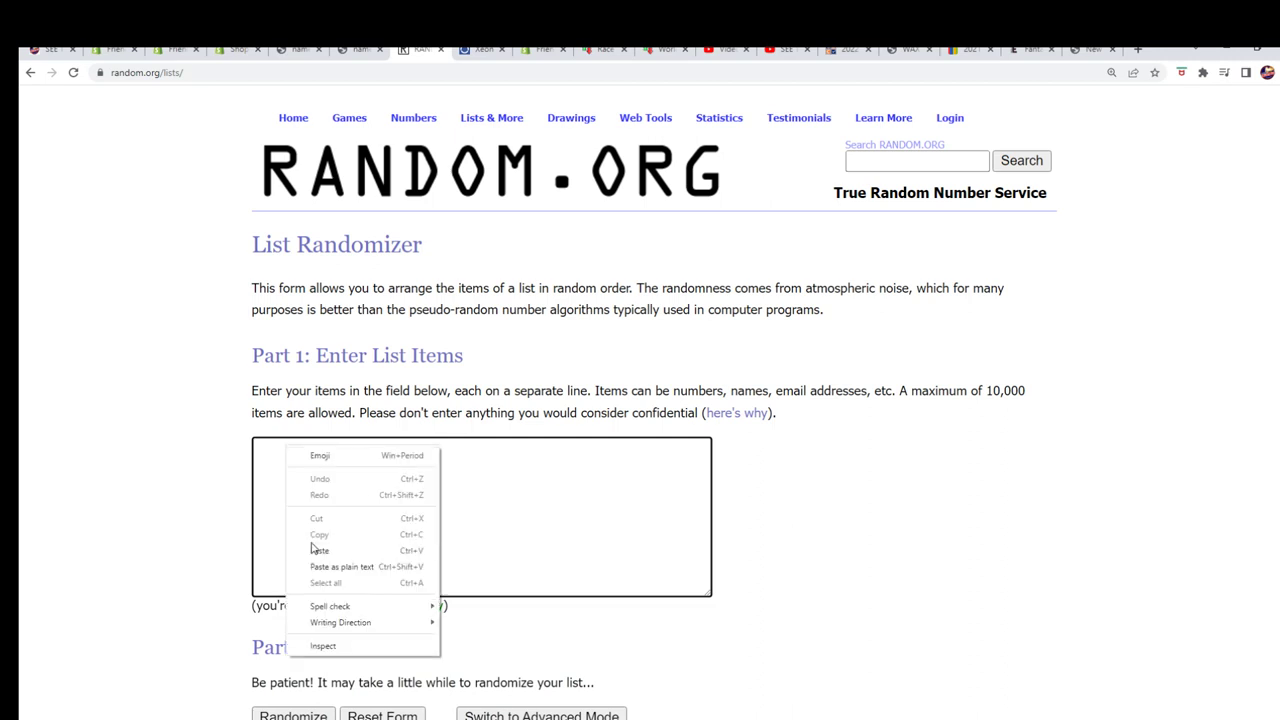
pyautogui.click(300, 551)
pyautogui.scroll(-1, 660, 606)
pyautogui.click(290, 611)
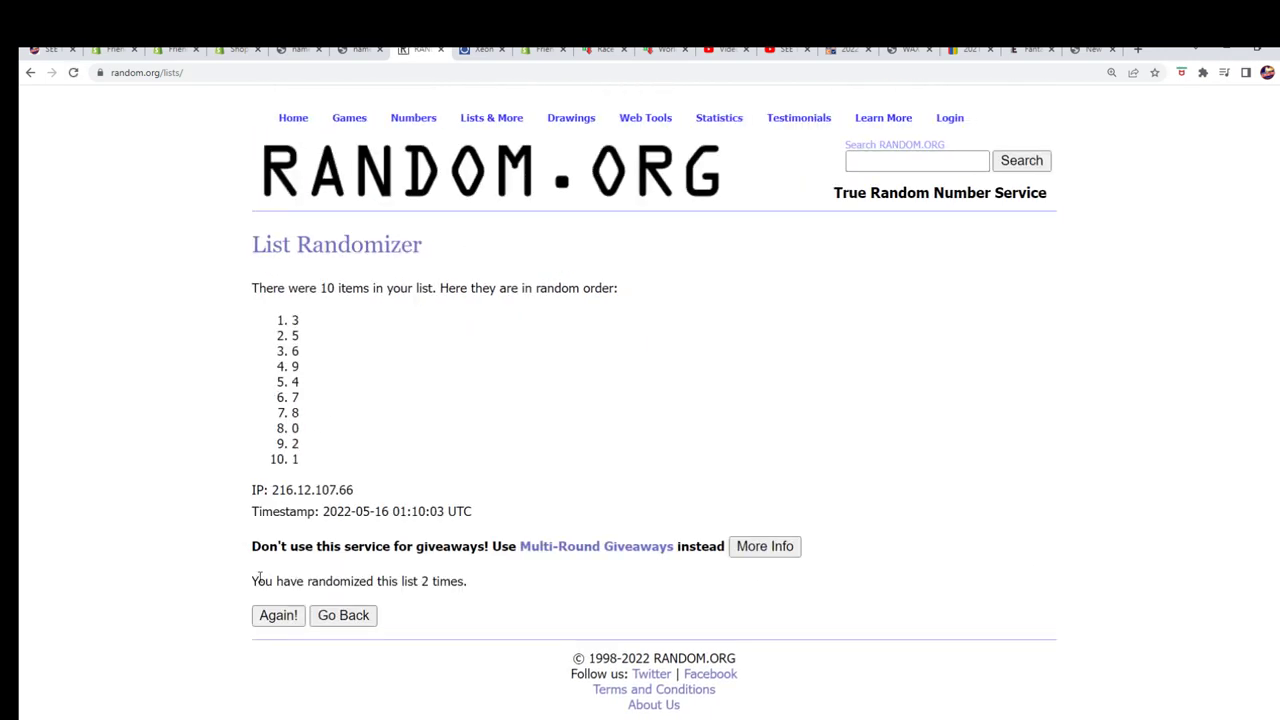
# - Reshuffle the digits until the order reads 6, 3, 1, 2, 8, 4, 7, 9, 0, 5
pyautogui.click(278, 614)
pyautogui.click(280, 612)
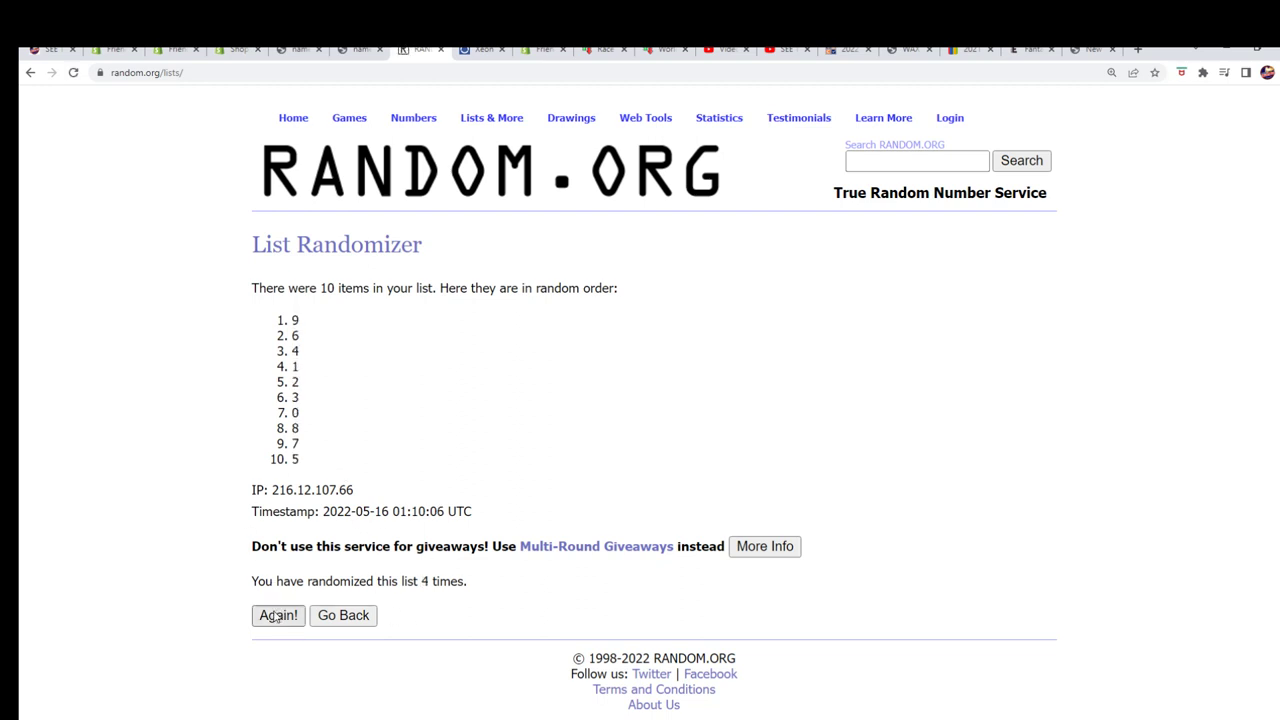
pyautogui.click(278, 615)
pyautogui.click(280, 616)
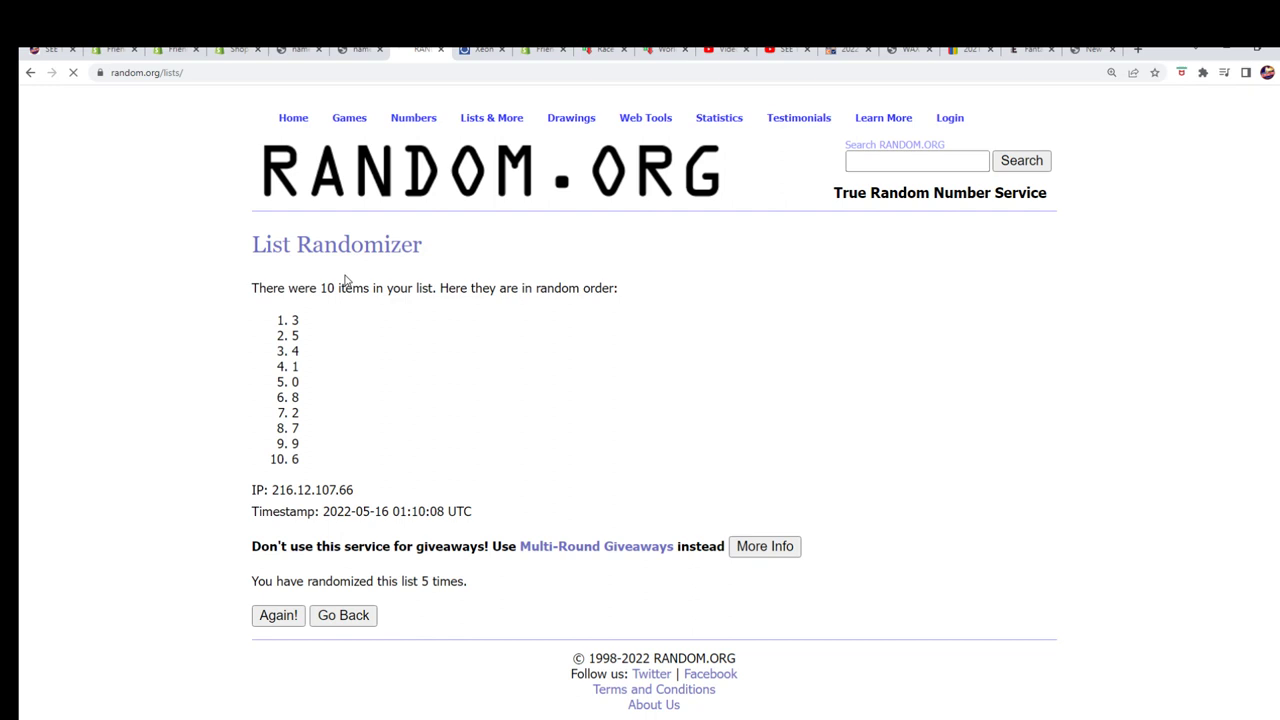
pyautogui.click(278, 615)
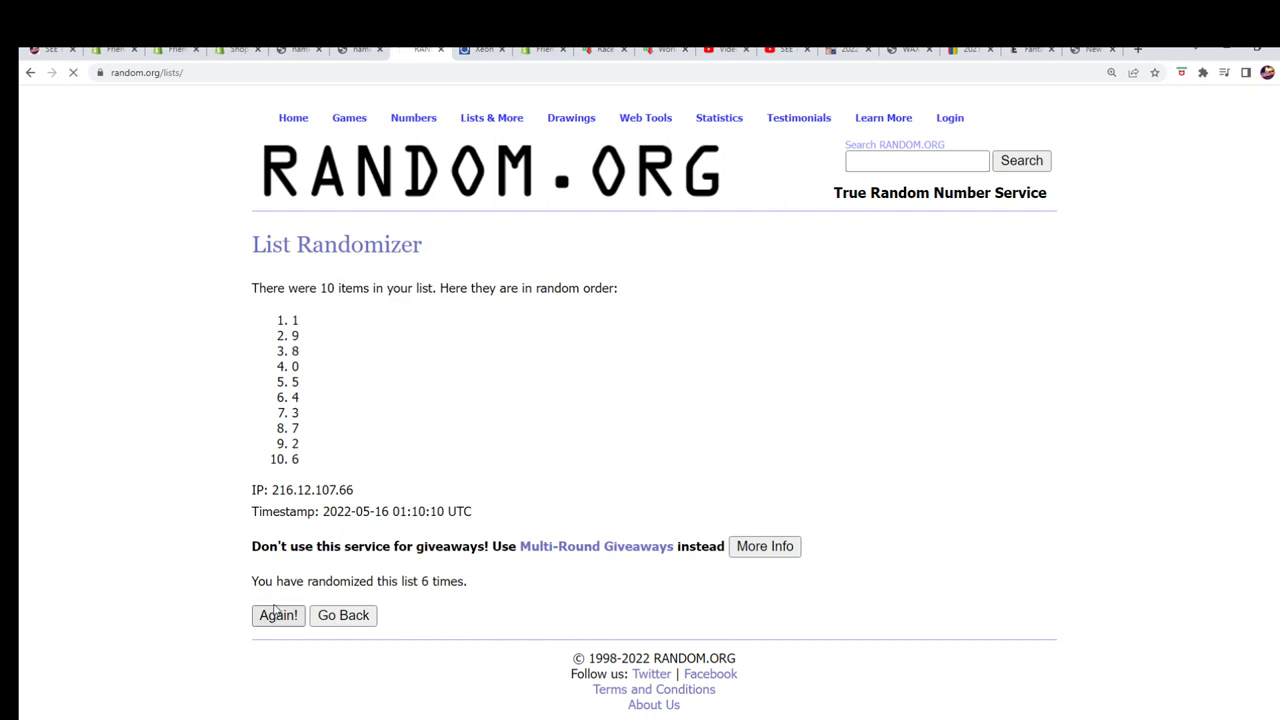
# - Copy the ten shuffled digits and leave the browser
pyautogui.moveTo(292, 318)
pyautogui.mouseDown()
pyautogui.moveTo(314, 363)
pyautogui.moveTo(317, 457)
pyautogui.mouseUp()
pyautogui.rightClick(306, 437)
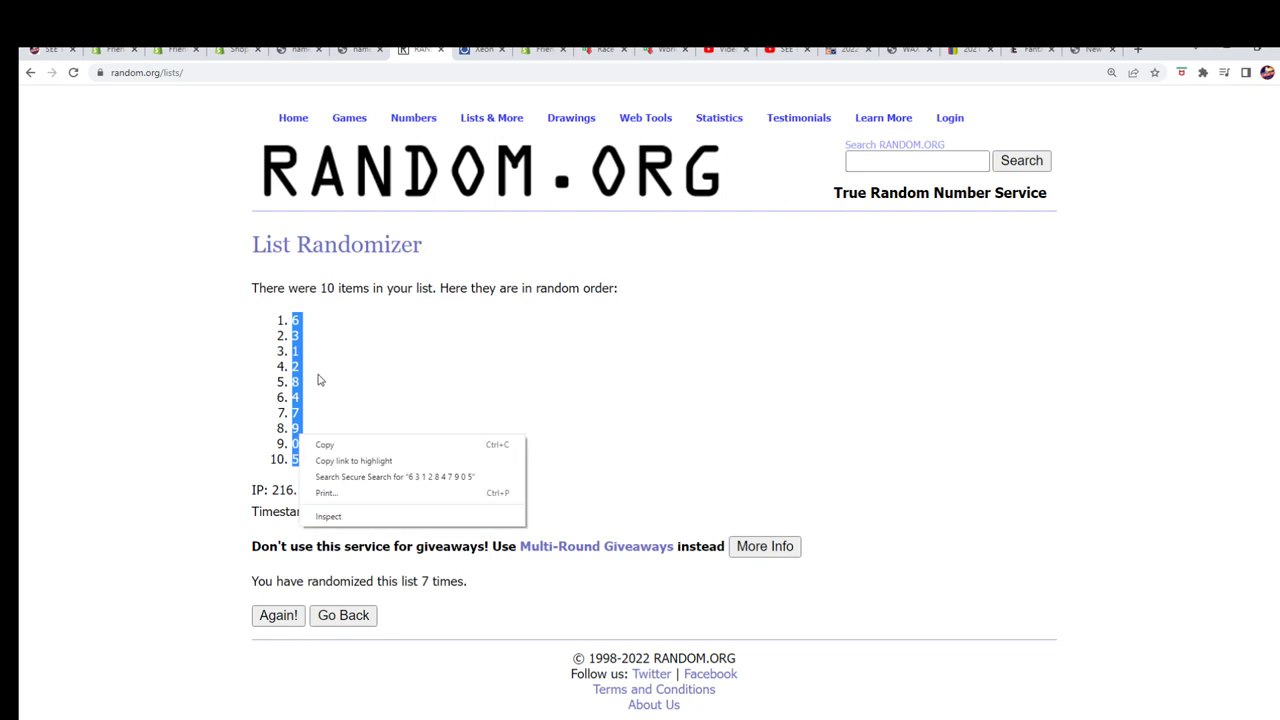
pyautogui.click(325, 444)
pyautogui.hotkey('alt', 'Tab')
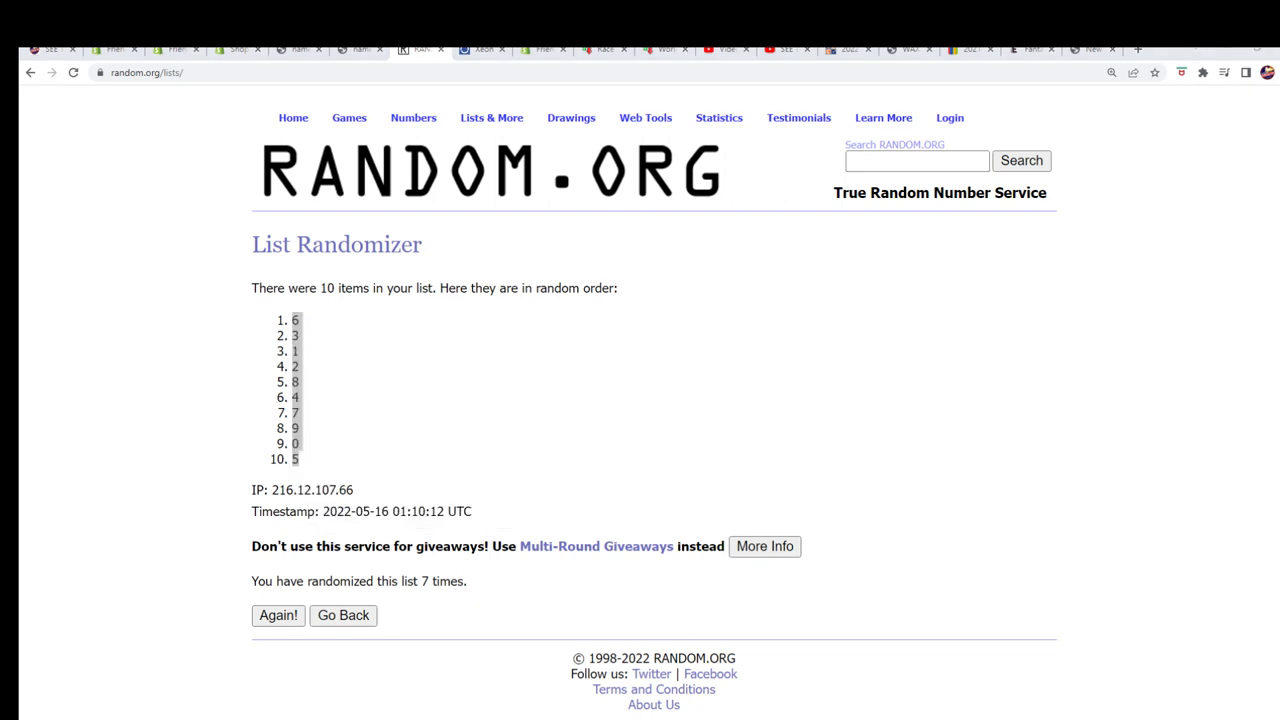
# - Paste the shuffled codes as text into B2 so CODE # reads 6, 3, 1, 2, 8, 4, 7, 9, 0, 5
pyautogui.rightClick(789, 306)
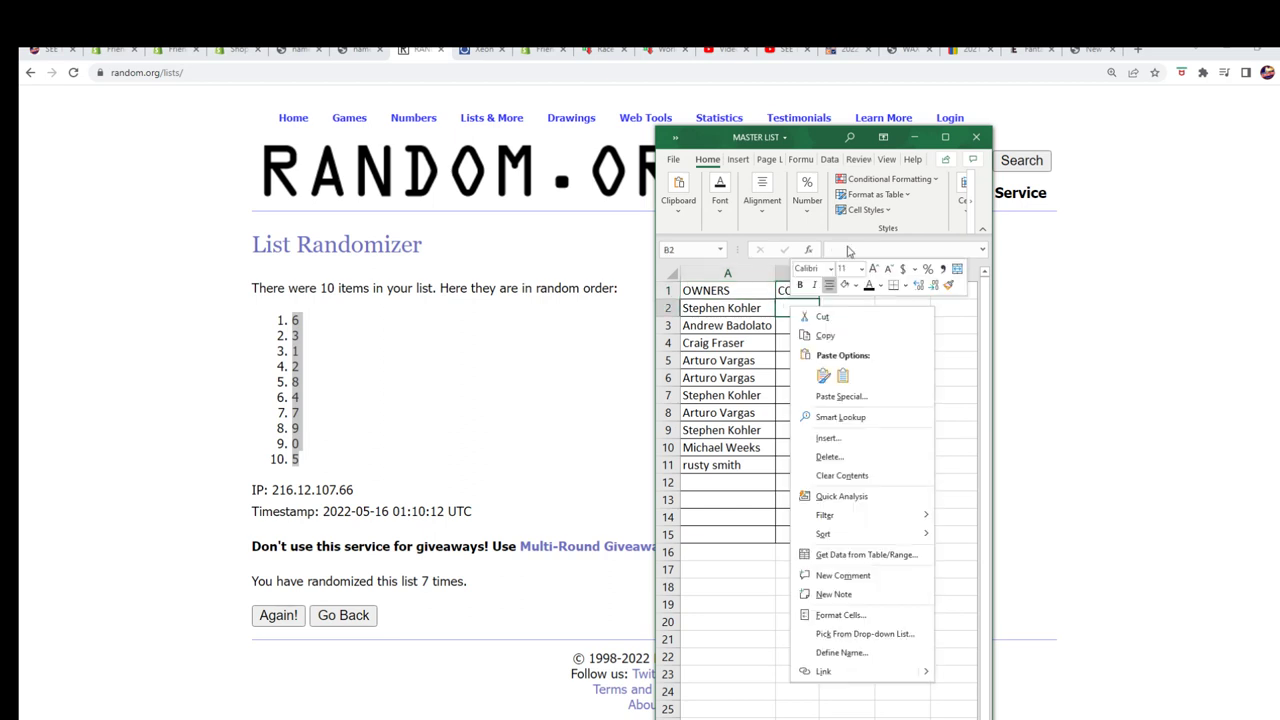
pyautogui.click(838, 396)
pyautogui.click(718, 326)
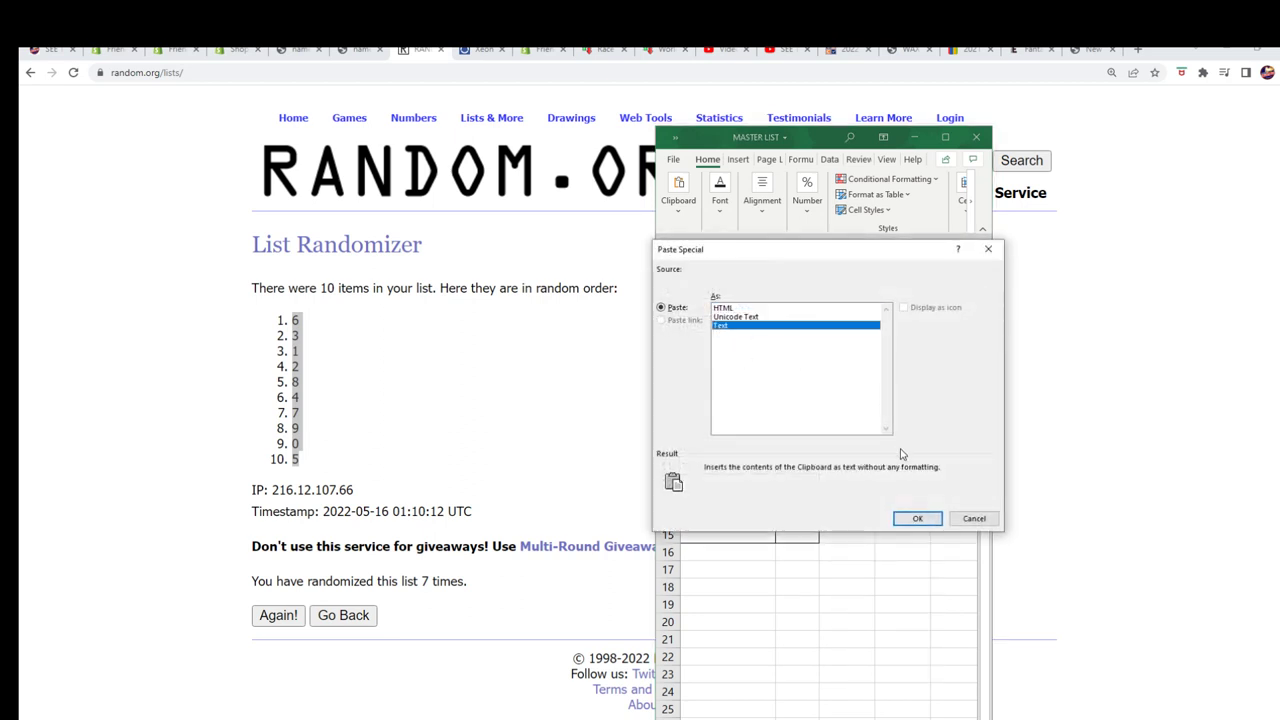
pyautogui.click(916, 518)
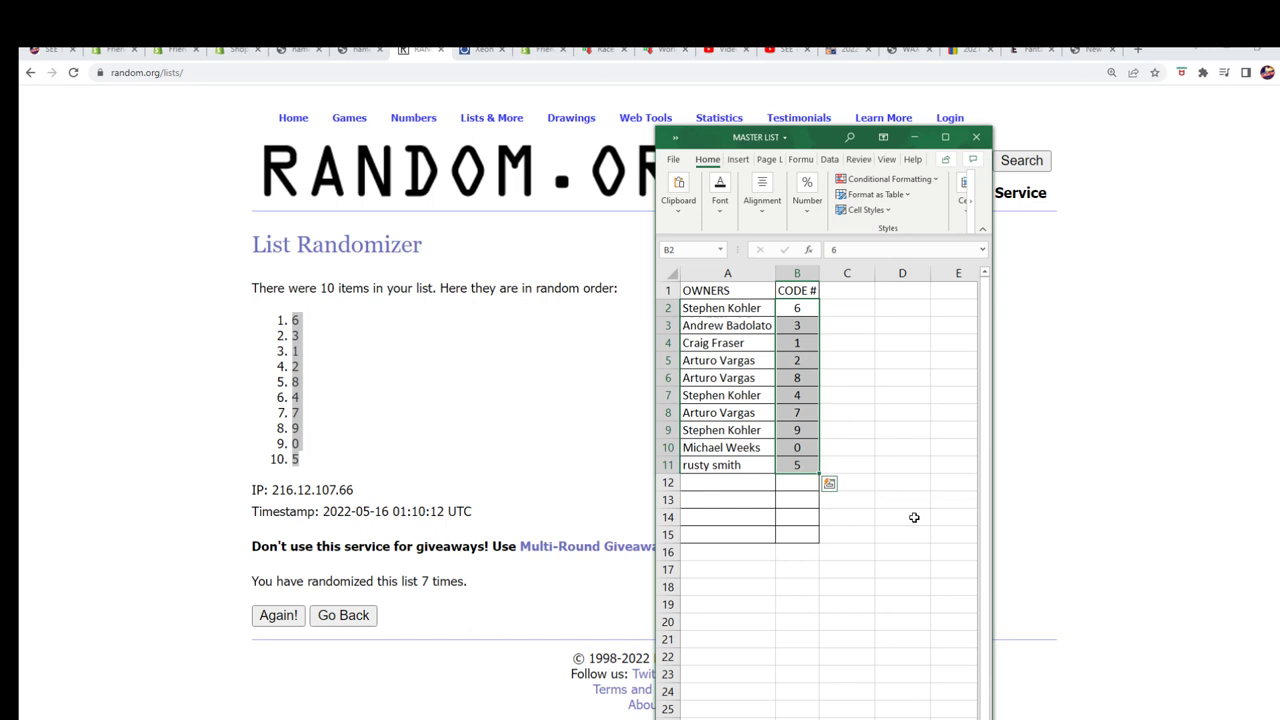
# - Fill the code-1 owner's cell A4 yellow, then return to the coin product page in Chrome
pyautogui.click(731, 342)
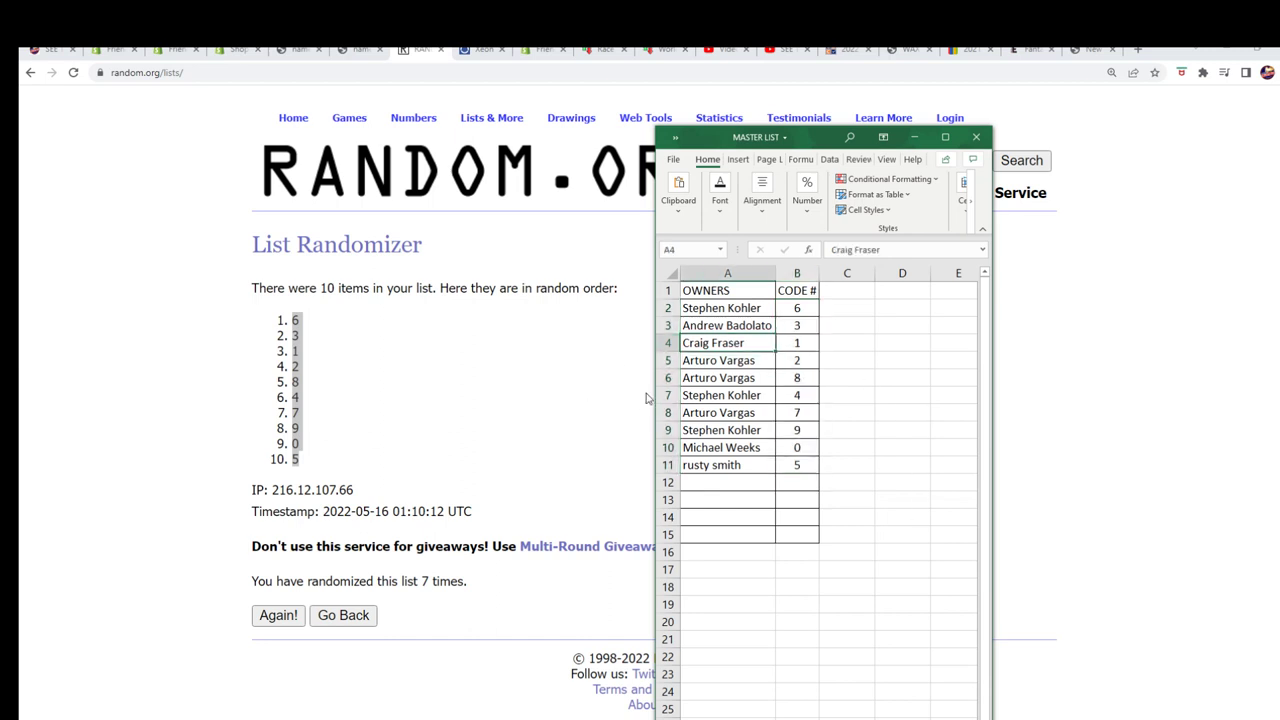
pyautogui.rightClick(721, 340)
pyautogui.click(786, 315)
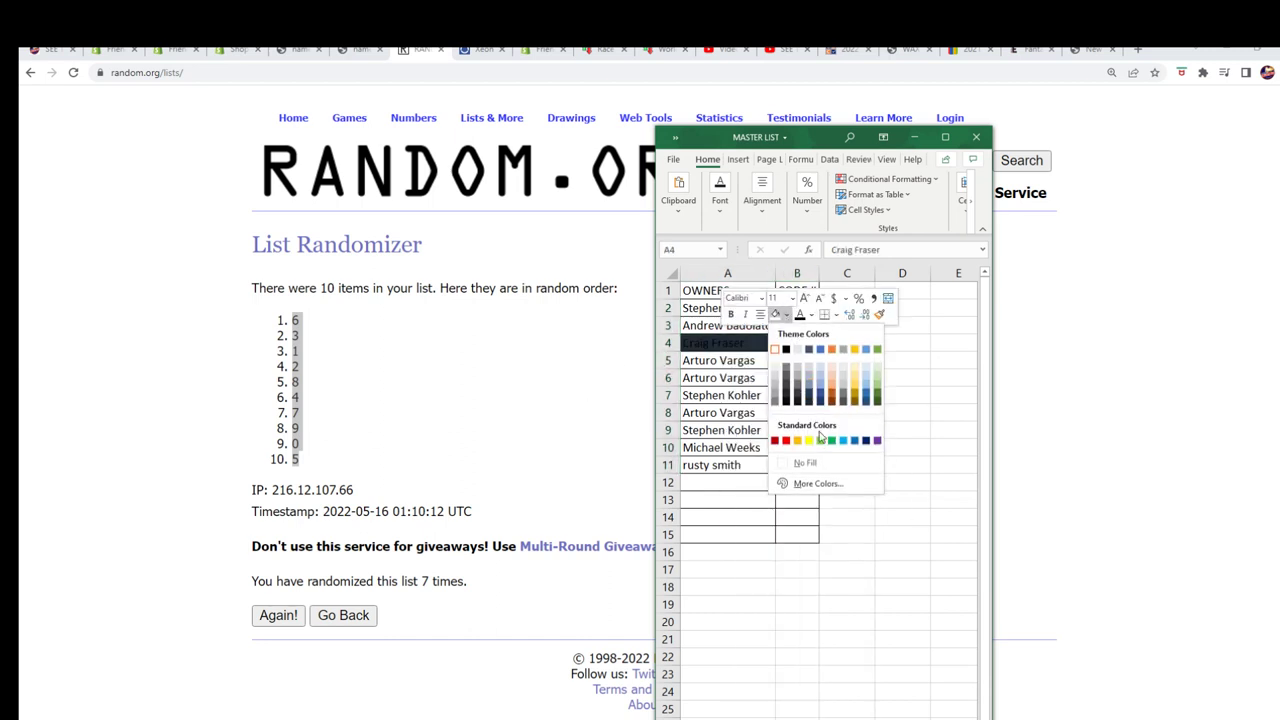
pyautogui.click(815, 448)
pyautogui.click(707, 494)
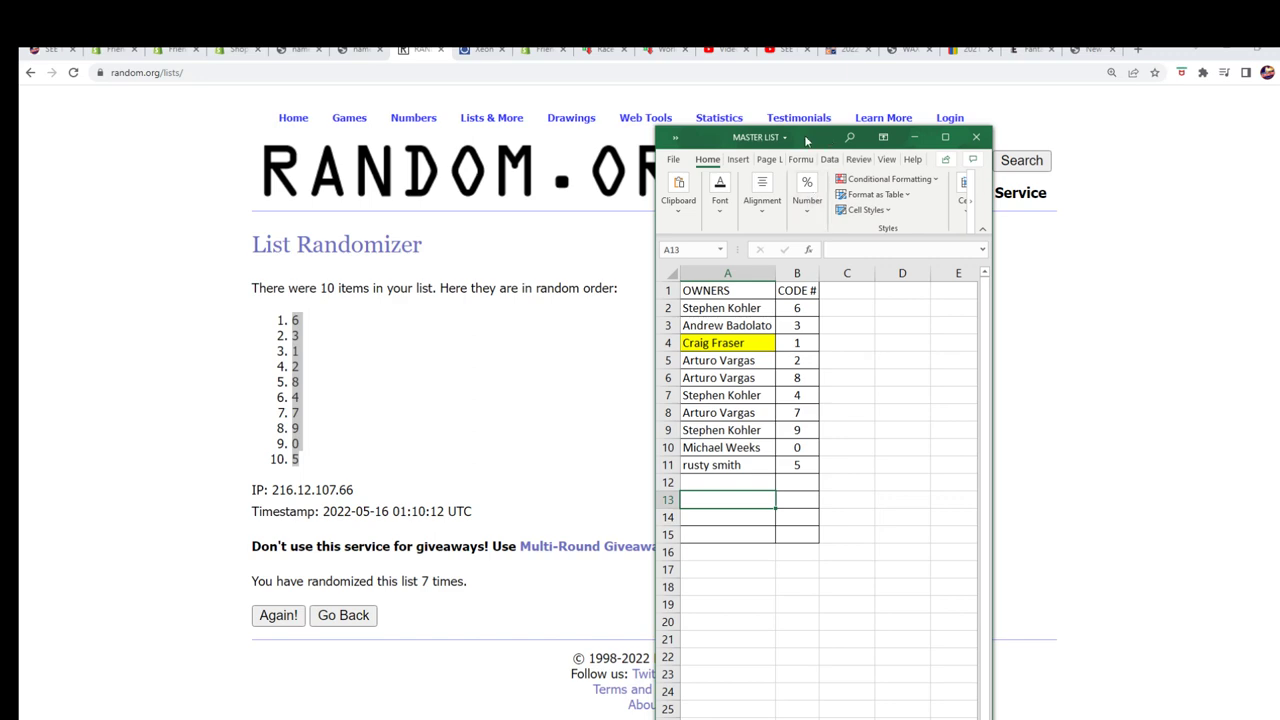
pyautogui.moveTo(807, 140)
pyautogui.mouseDown()
pyautogui.moveTo(862, 104)
pyautogui.moveTo(835, 121)
pyautogui.mouseUp()
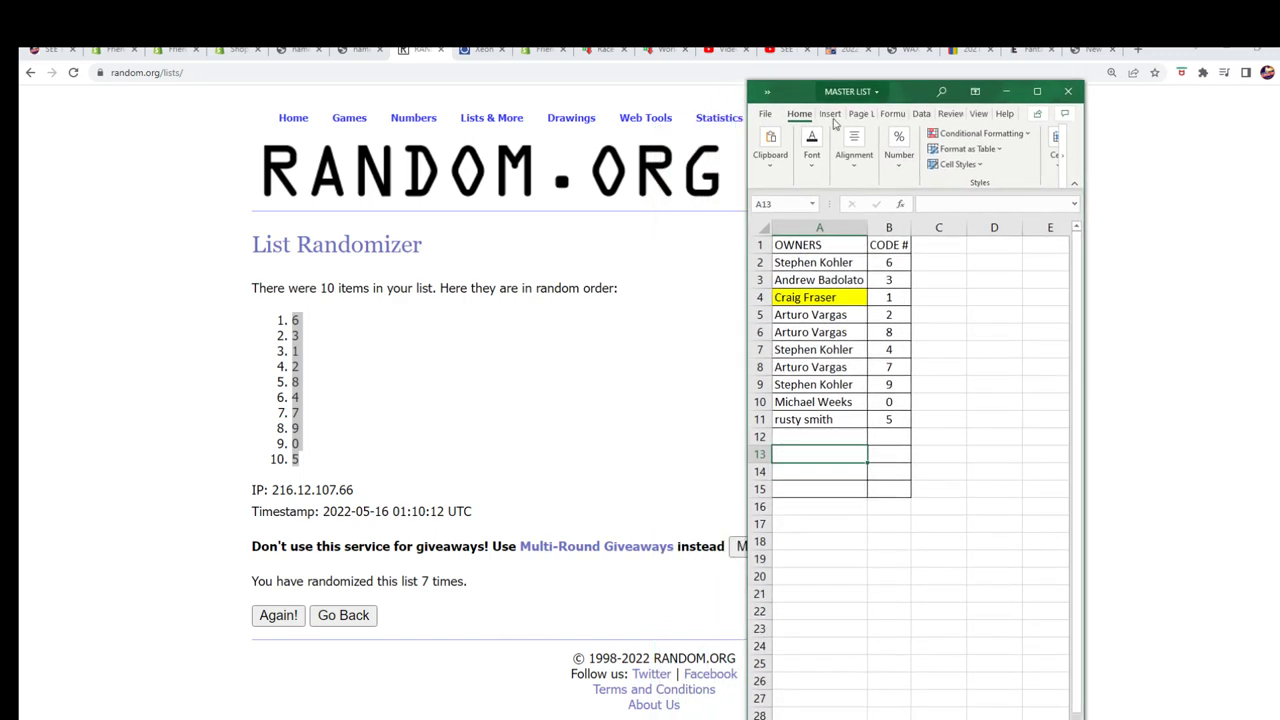
pyautogui.click(48, 50)
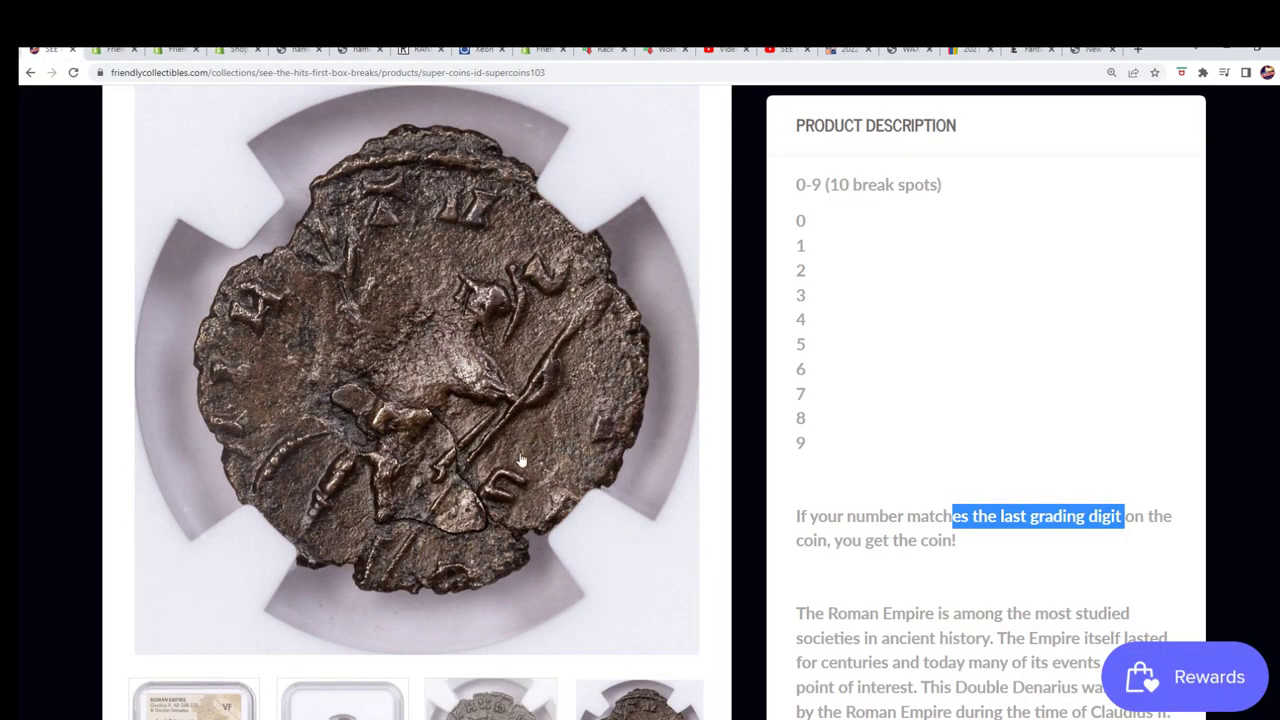
# - Show the graded slab photo as the main image and scroll through the product description
pyautogui.scroll(-3, 520, 462)
pyautogui.click(211, 497)
pyautogui.scroll(3, 366, 434)
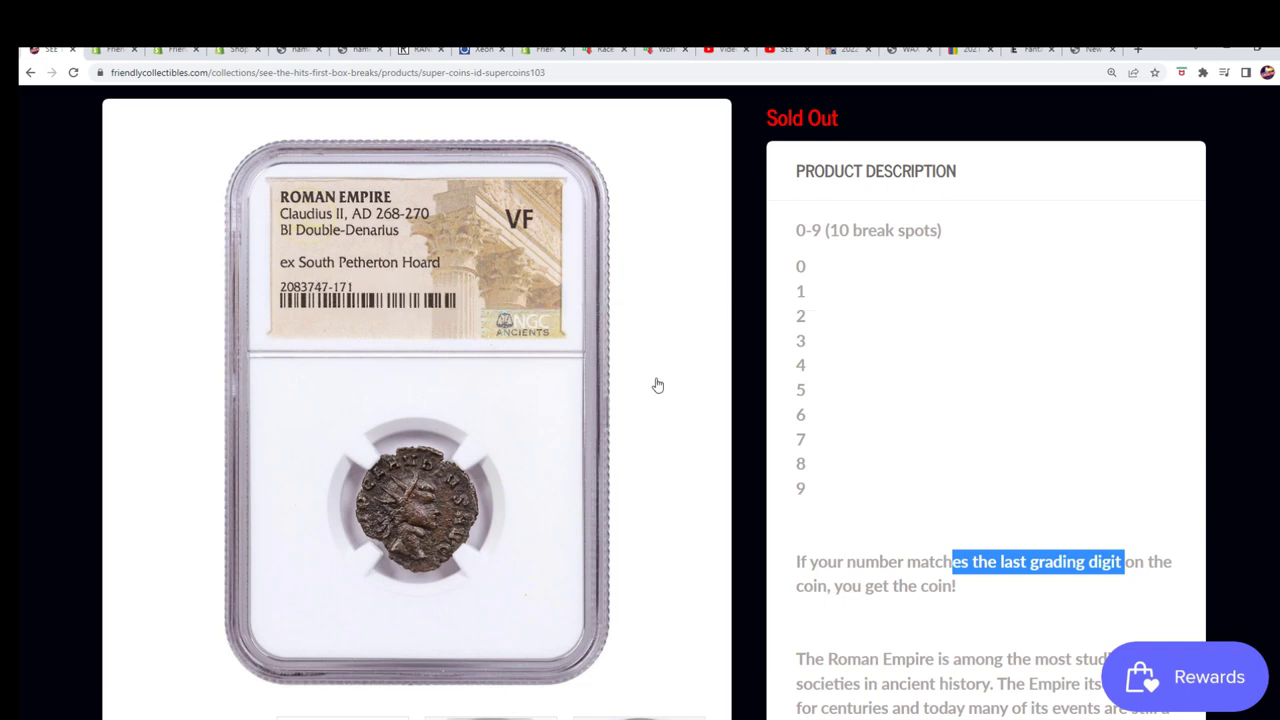
pyautogui.scroll(-2, 609, 440)
pyautogui.scroll(-2, 731, 480)
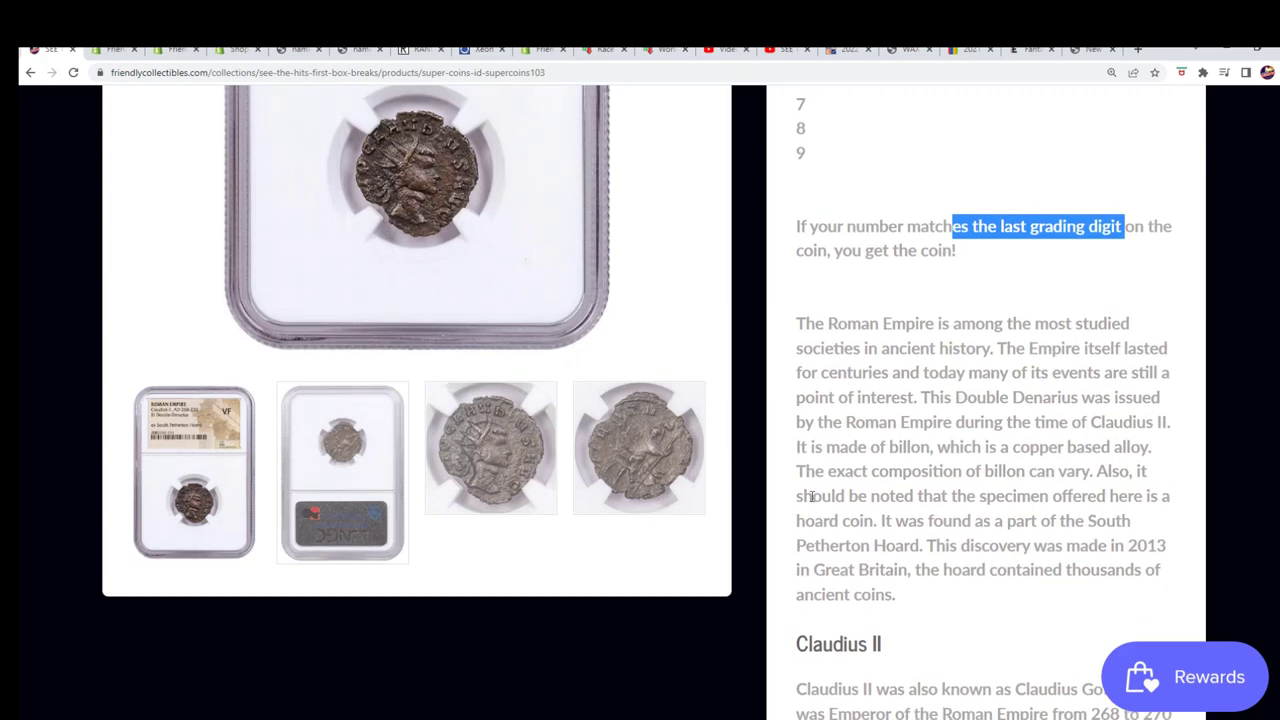
pyautogui.scroll(-1, 812, 496)
pyautogui.scroll(-4, 926, 503)
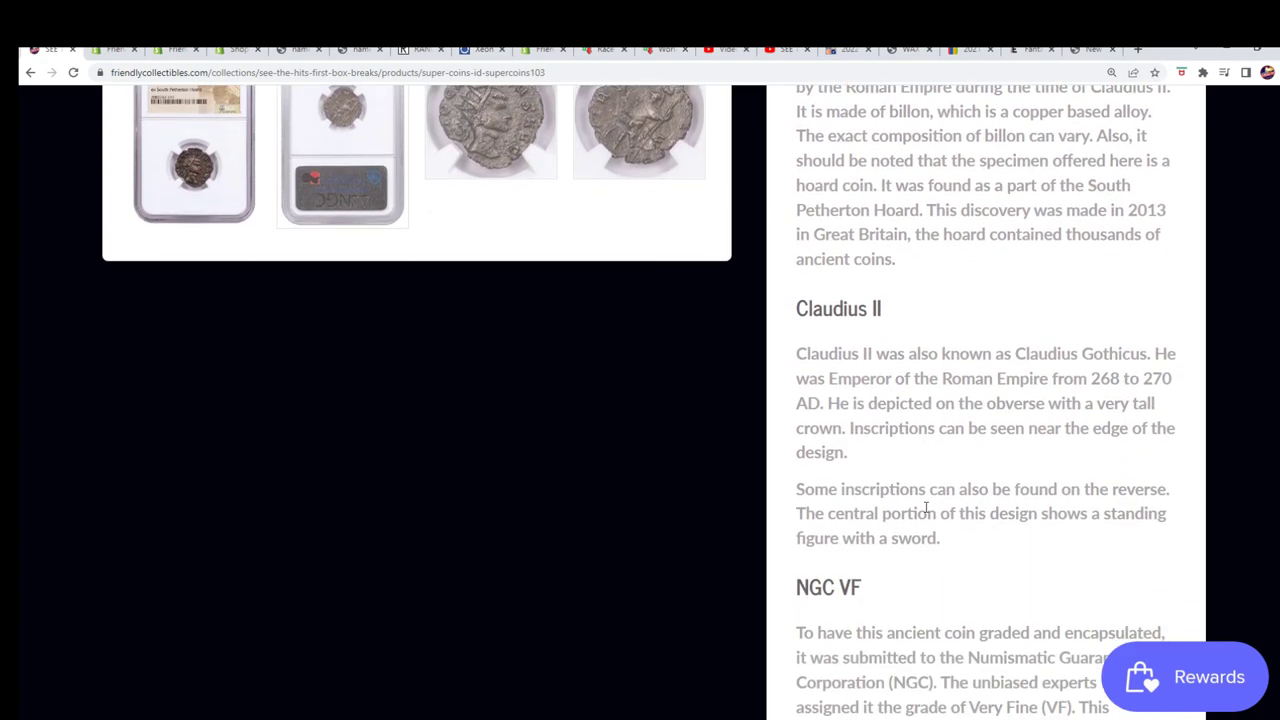
pyautogui.scroll(-4, 926, 508)
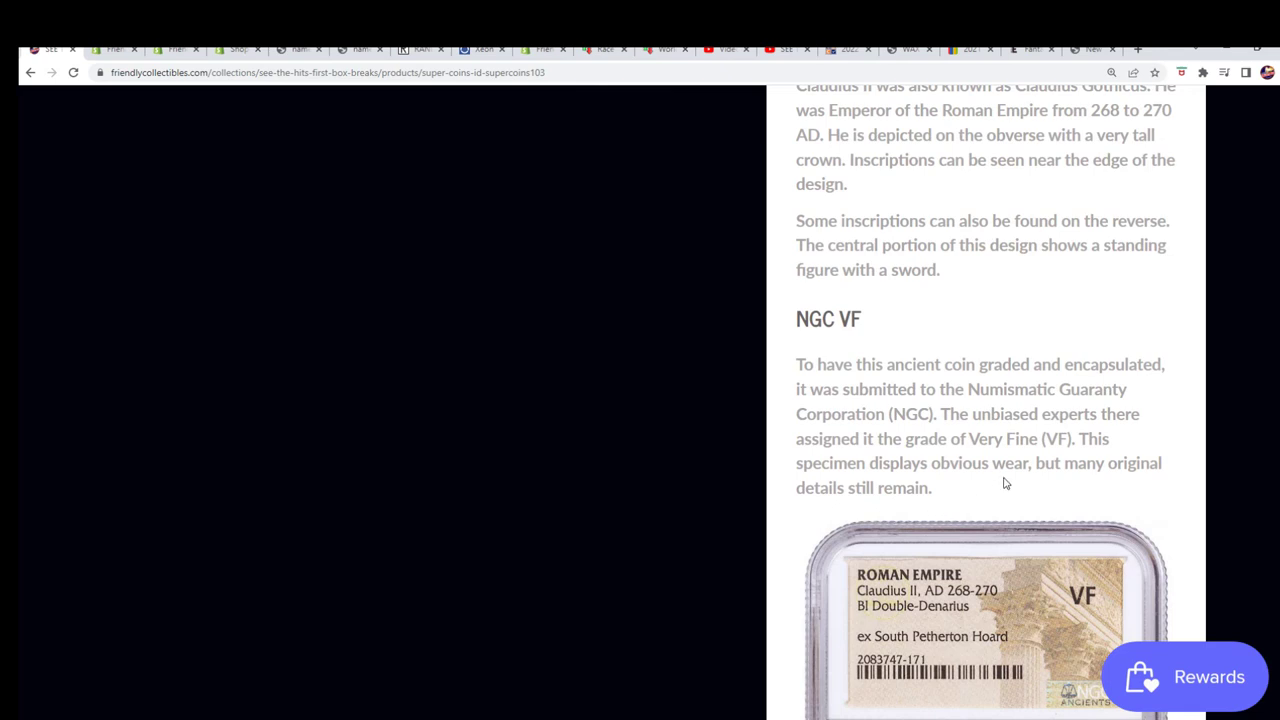
pyautogui.scroll(2, 1000, 483)
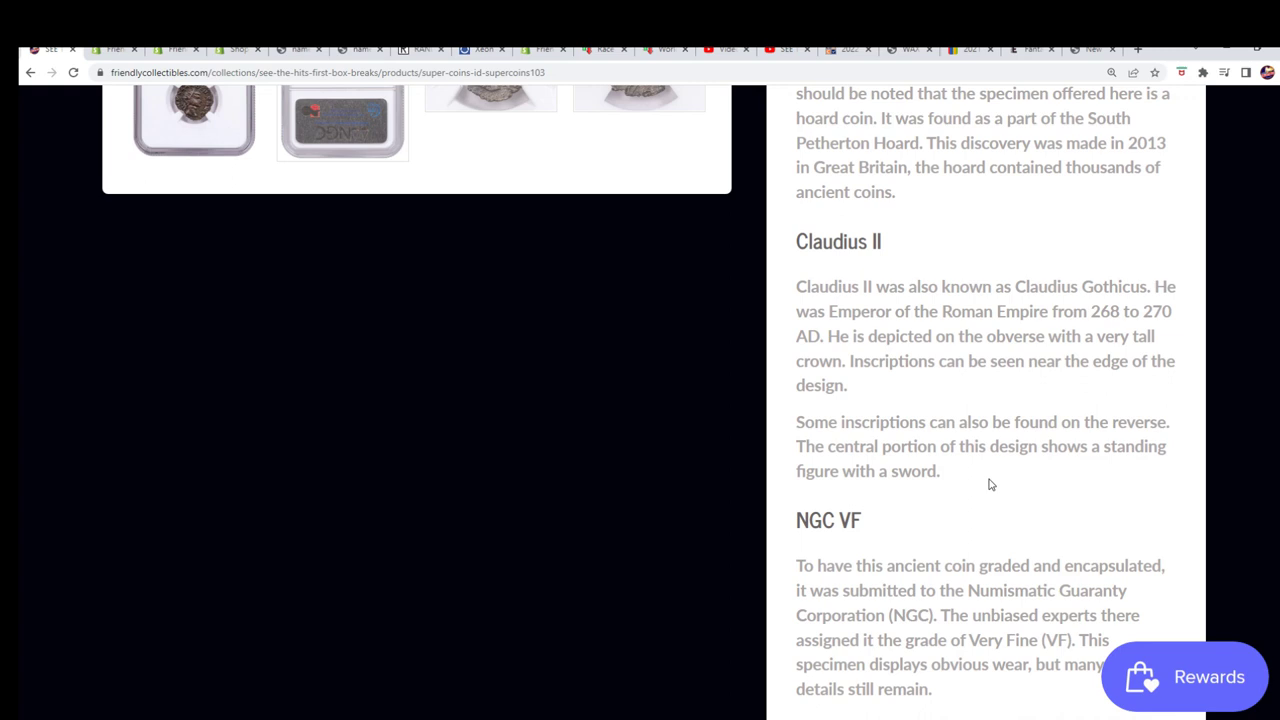
pyautogui.scroll(3, 986, 487)
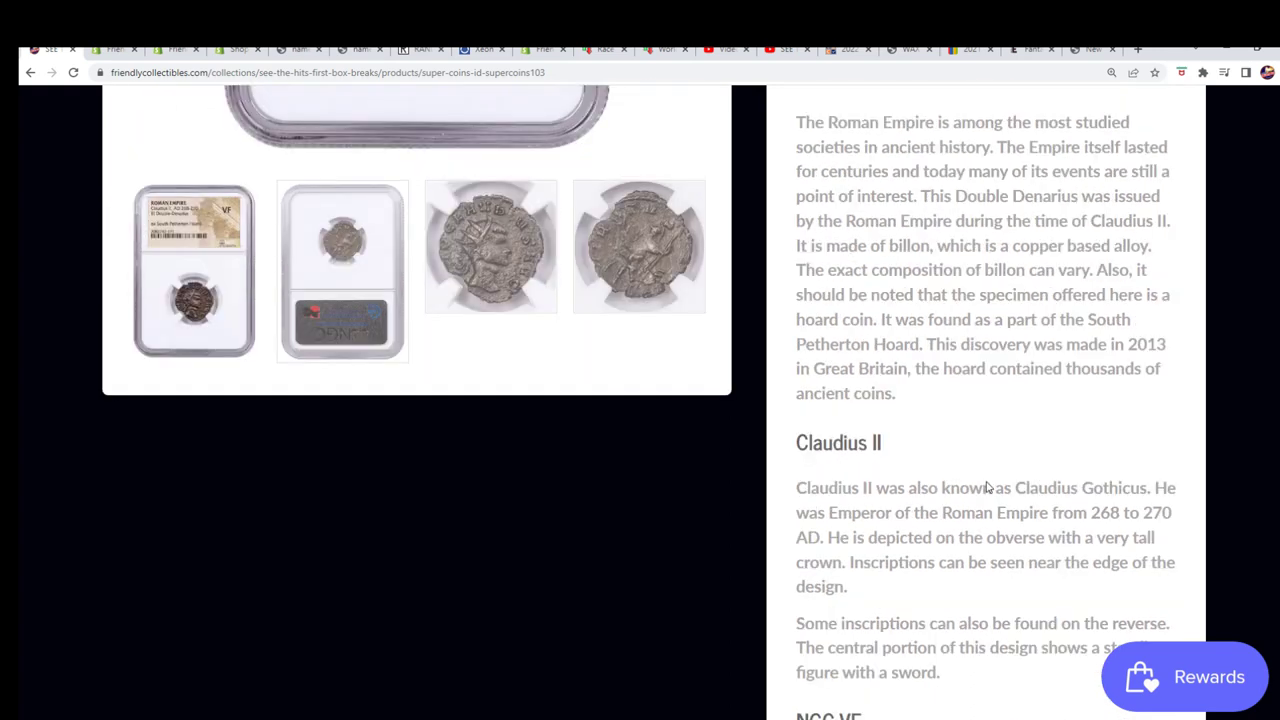
# - Select the sentence about the 2013 hoard discovery and keep reading the page
pyautogui.moveTo(927, 343); pyautogui.dragTo(978, 387)
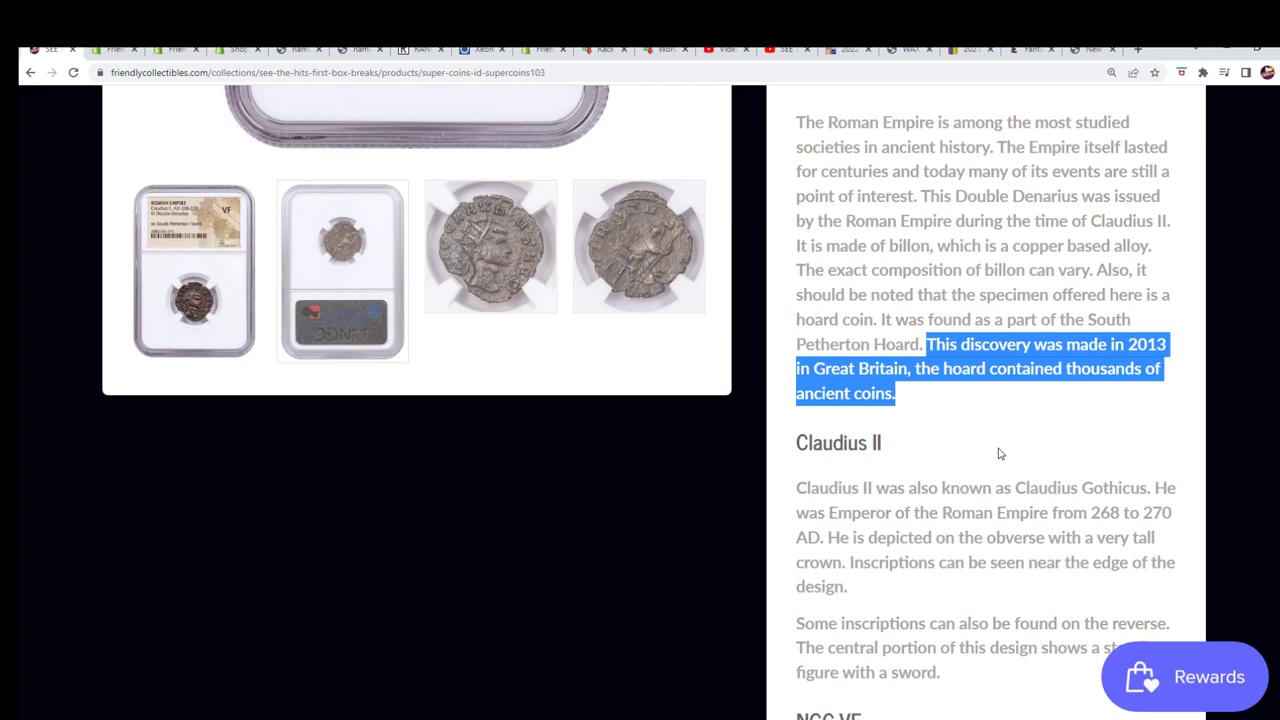
pyautogui.scroll(-2, 997, 451)
pyautogui.scroll(1, 888, 426)
pyautogui.scroll(-1, 868, 417)
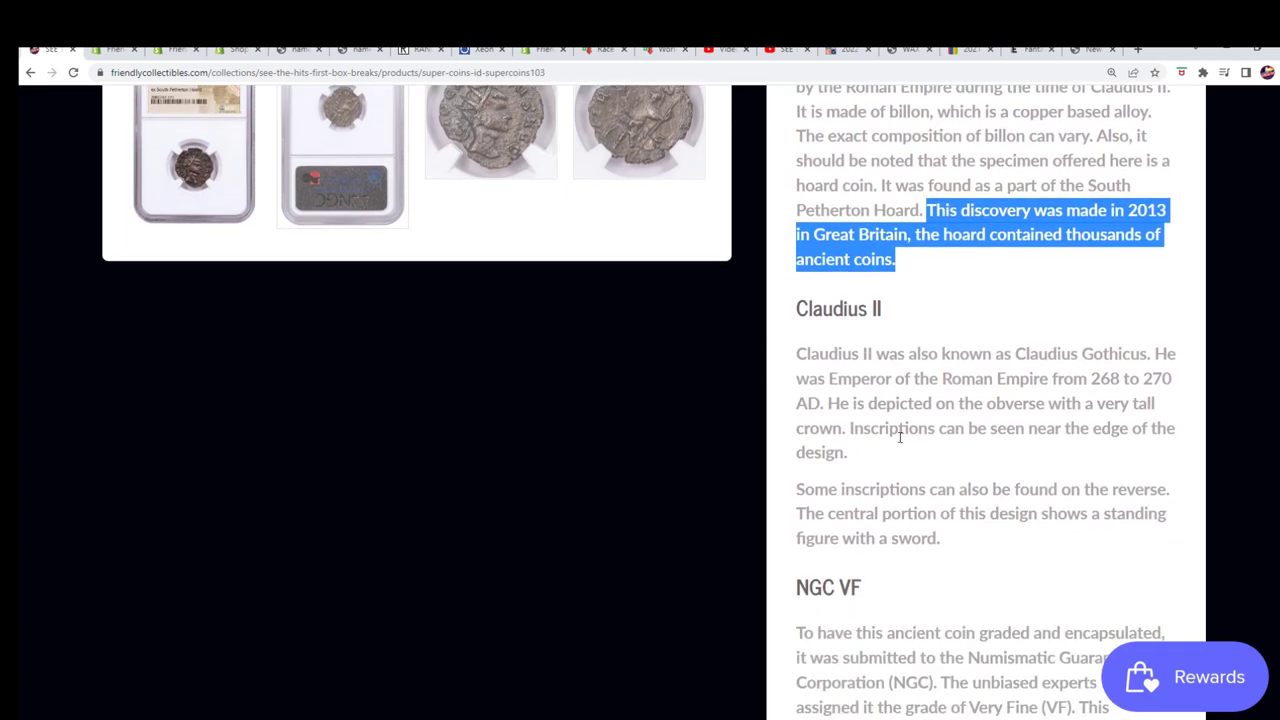
pyautogui.scroll(-5, 905, 448)
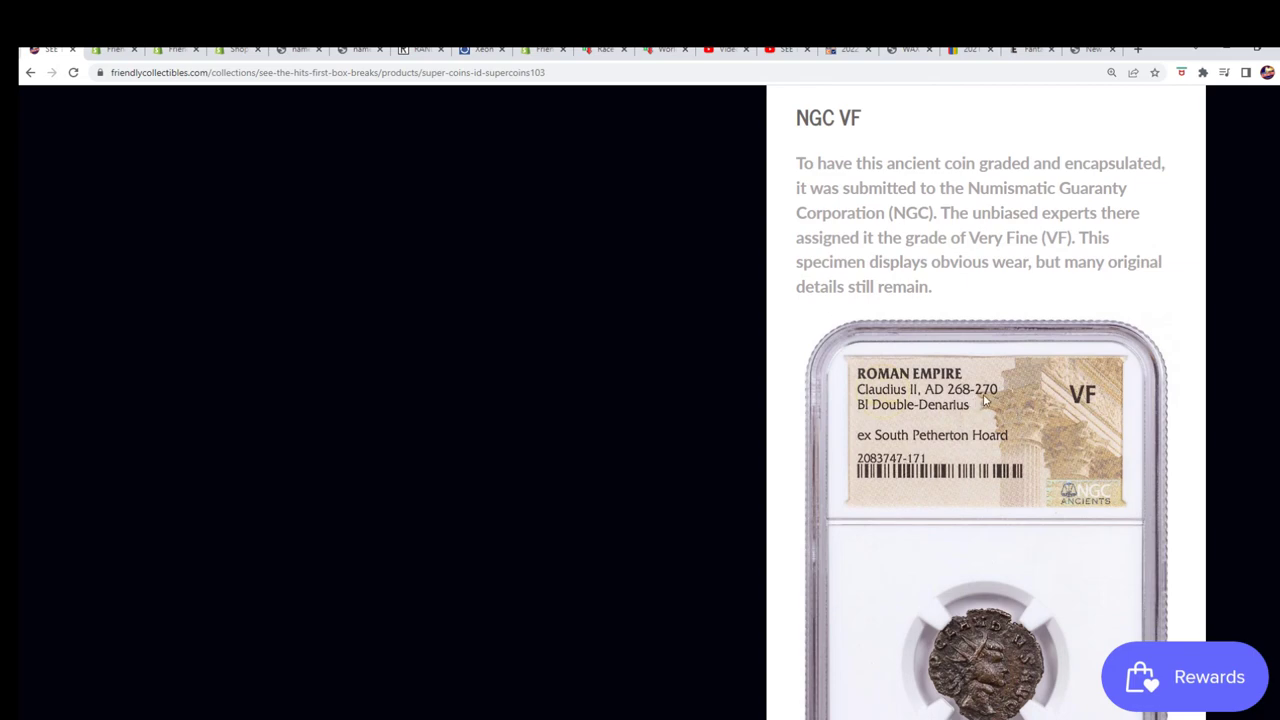
pyautogui.scroll(10, 734, 437)
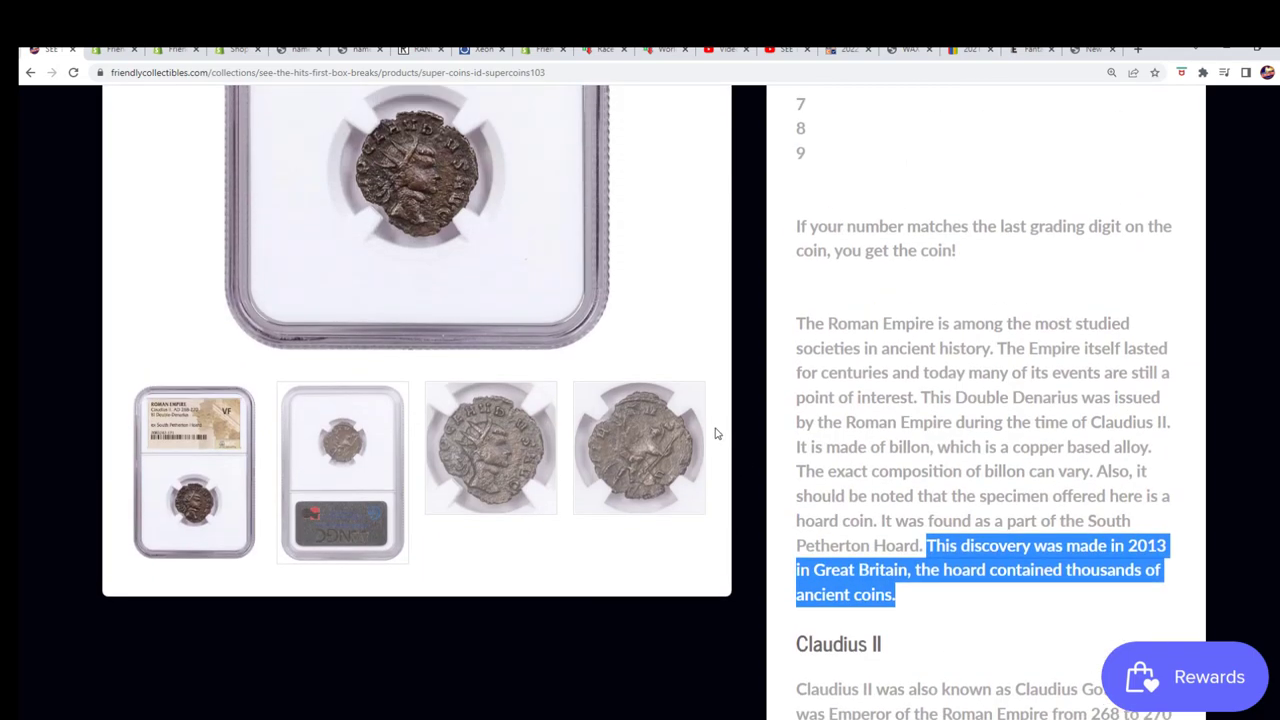
pyautogui.scroll(2, 596, 421)
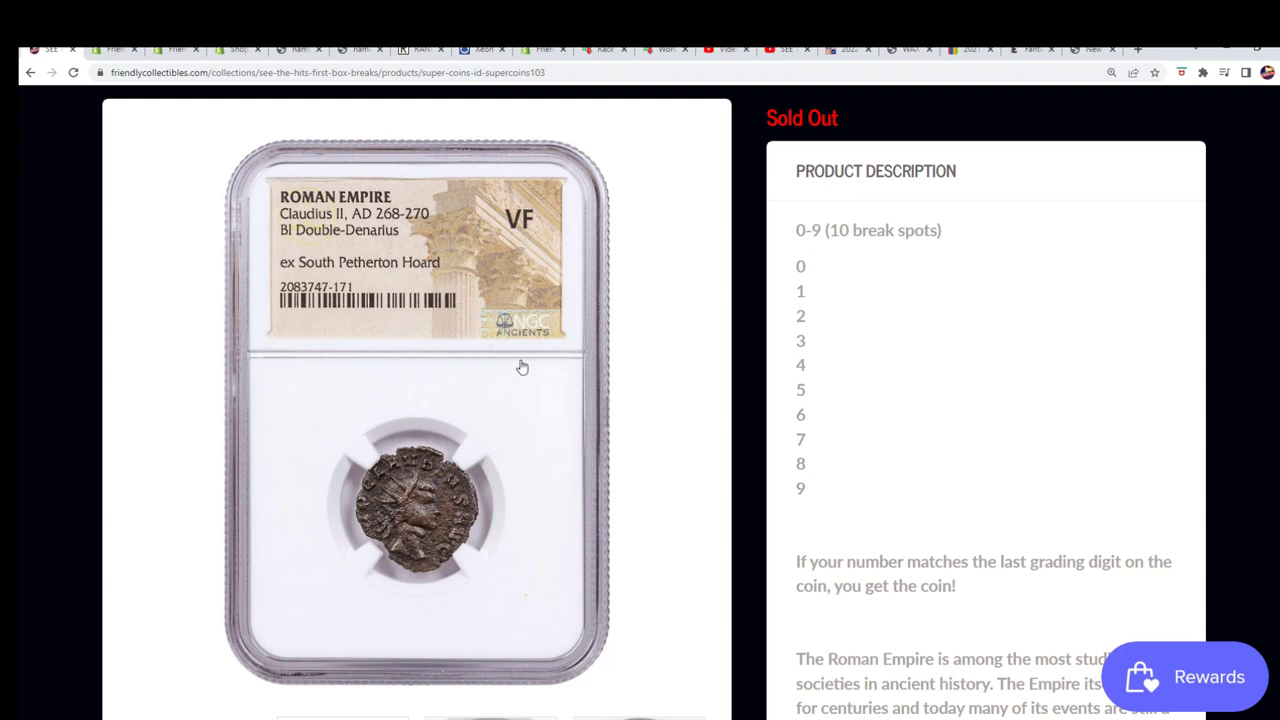
pyautogui.scroll(-3, 882, 503)
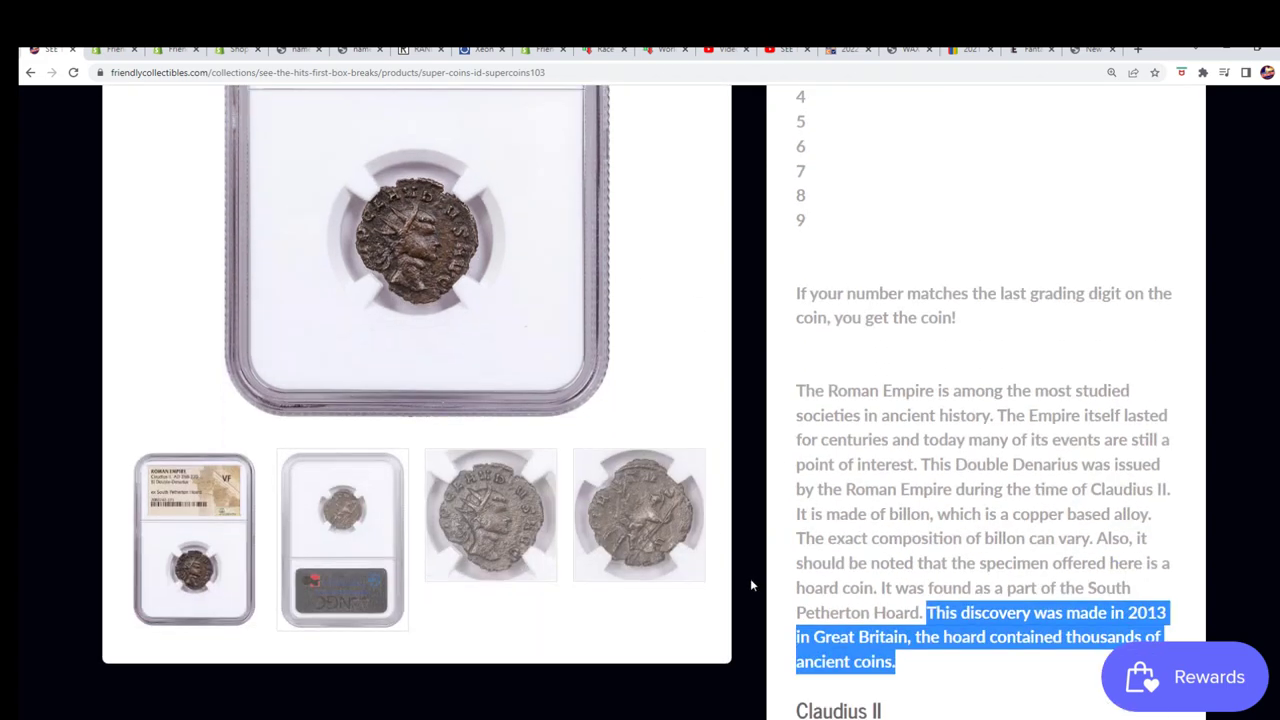
# - View the coin's reverse, then its obverse, as the main product image
pyautogui.click(650, 528)
pyautogui.scroll(-2, 648, 526)
pyautogui.scroll(2, 650, 522)
pyautogui.scroll(2, 652, 521)
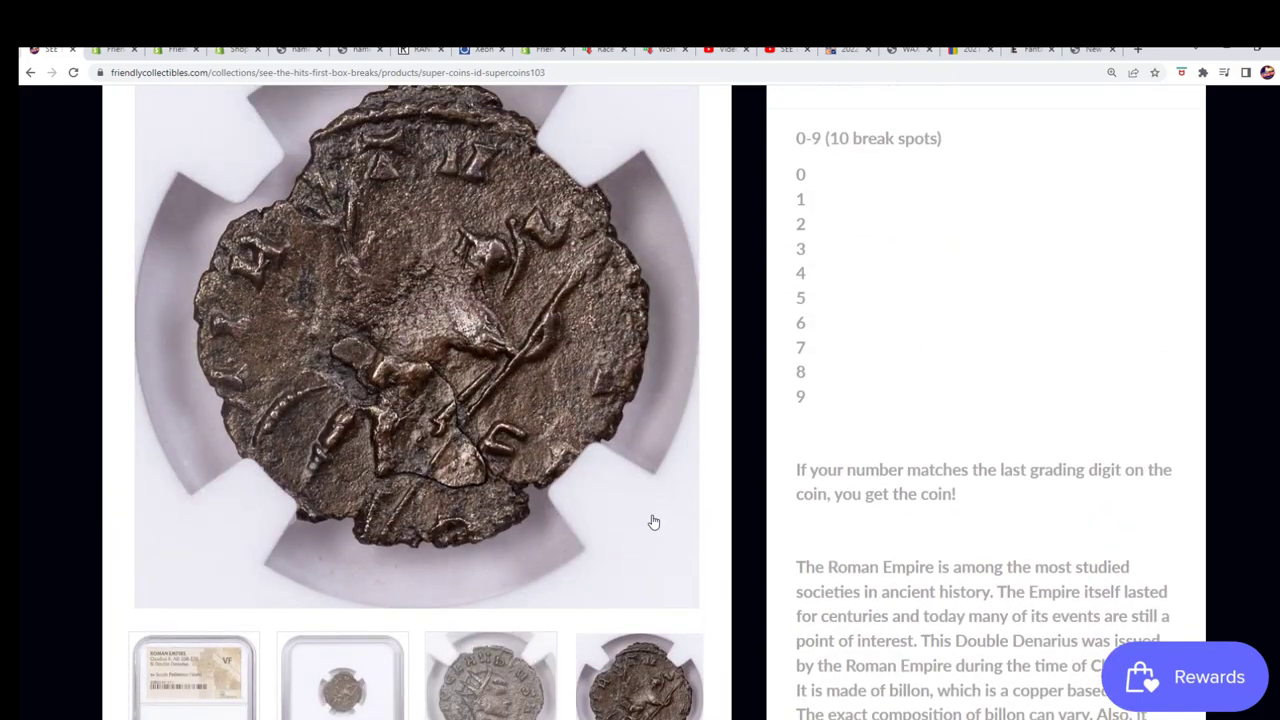
pyautogui.click(494, 666)
pyautogui.scroll(-2, 494, 666)
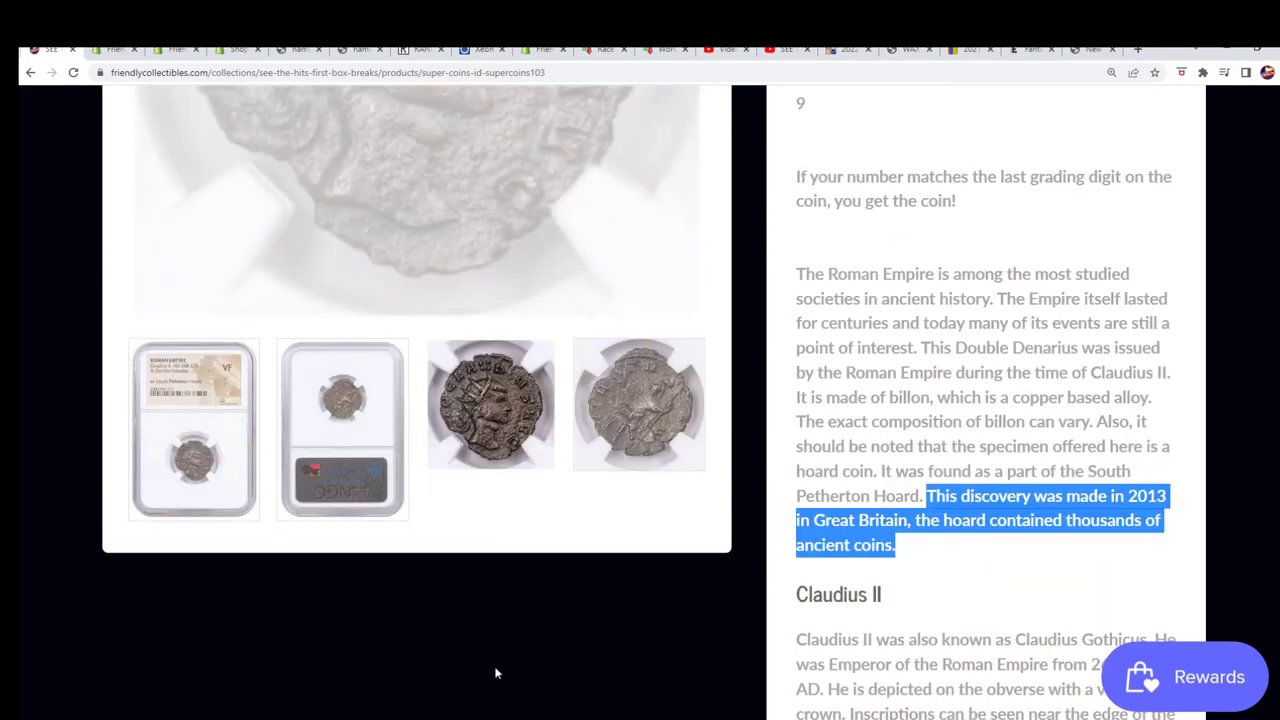
pyautogui.scroll(2, 560, 550)
pyautogui.scroll(1, 616, 555)
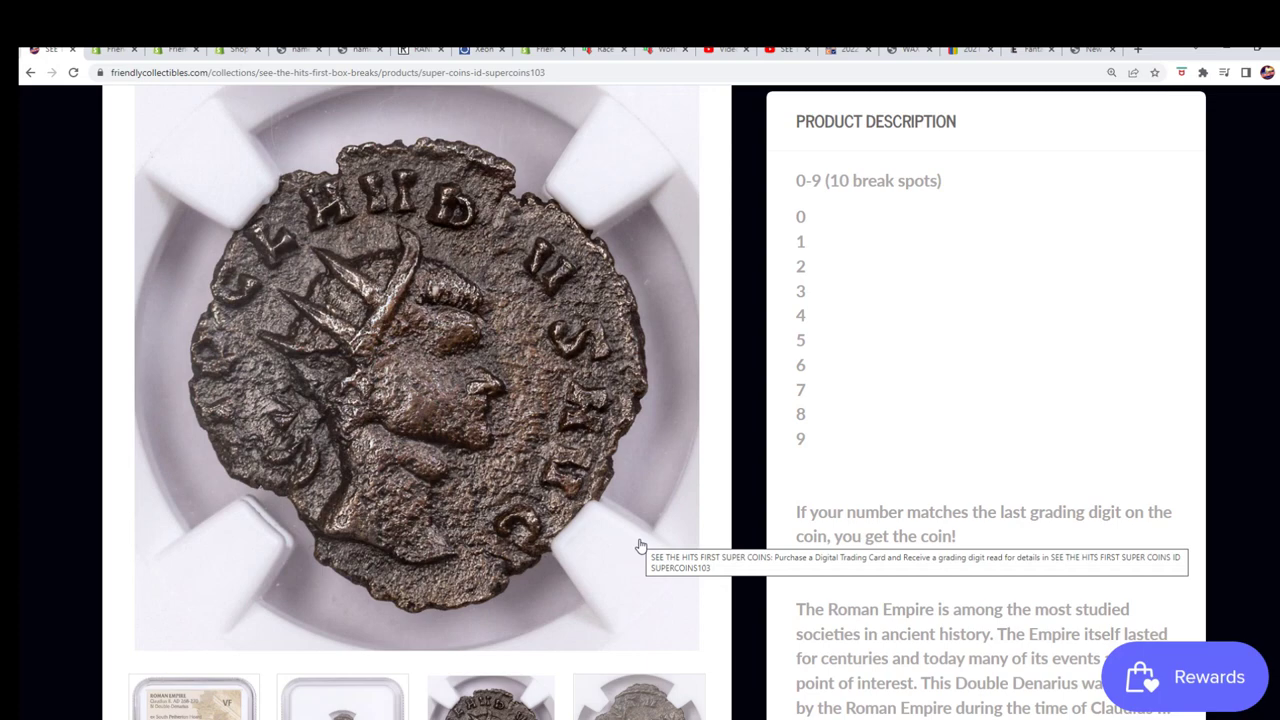
# - Show the back of the slab with its NGC label as the main image
pyautogui.scroll(-3, 640, 545)
pyautogui.click(323, 551)
pyautogui.scroll(-3, 340, 540)
pyautogui.scroll(4, 366, 523)
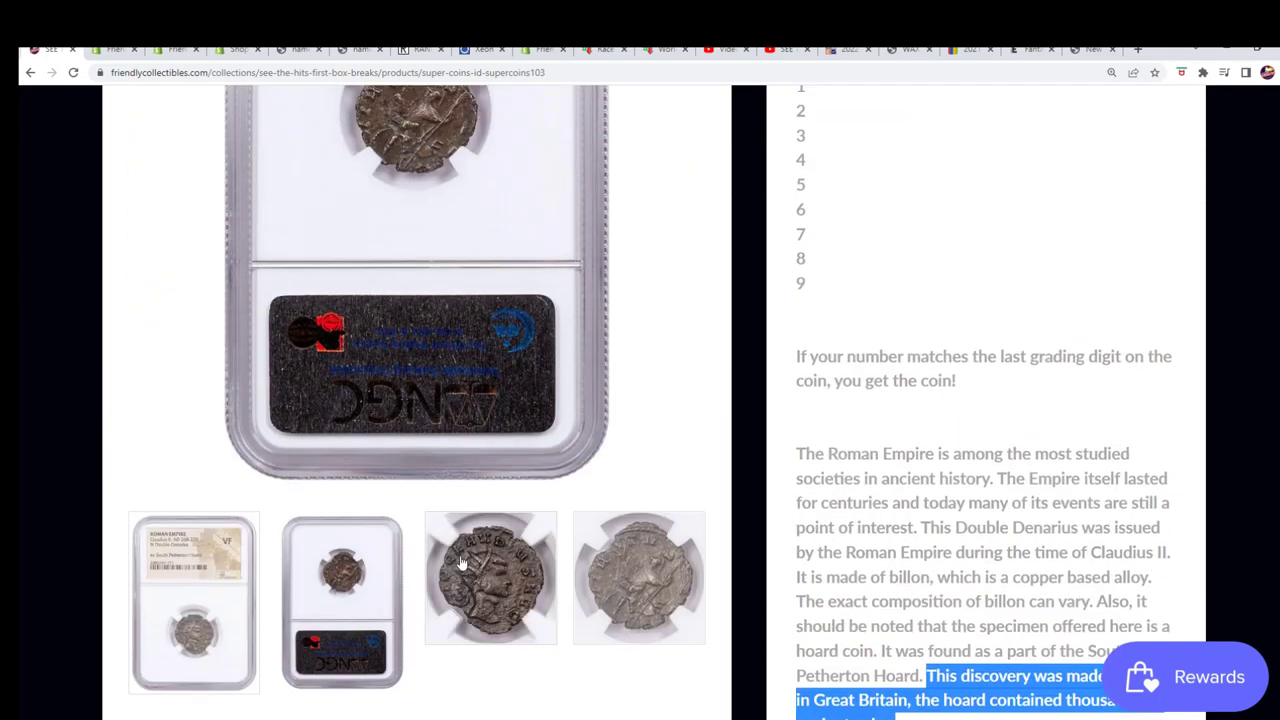
pyautogui.scroll(2, 462, 563)
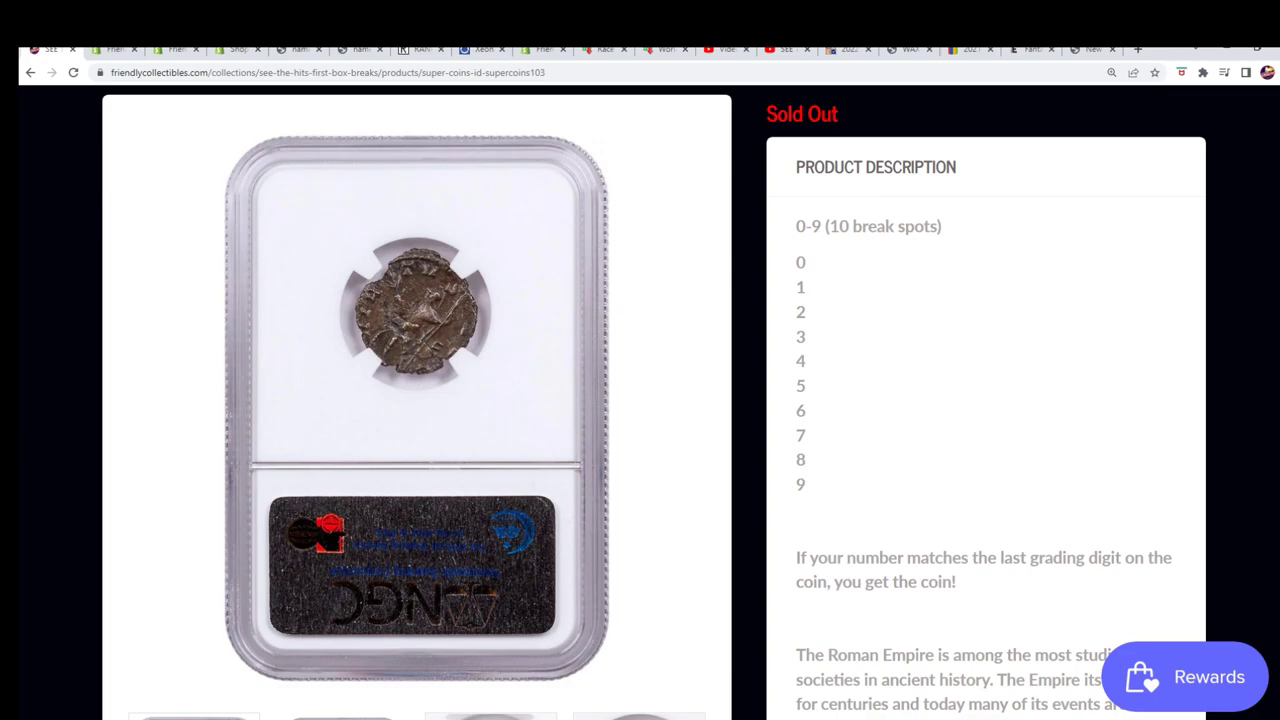